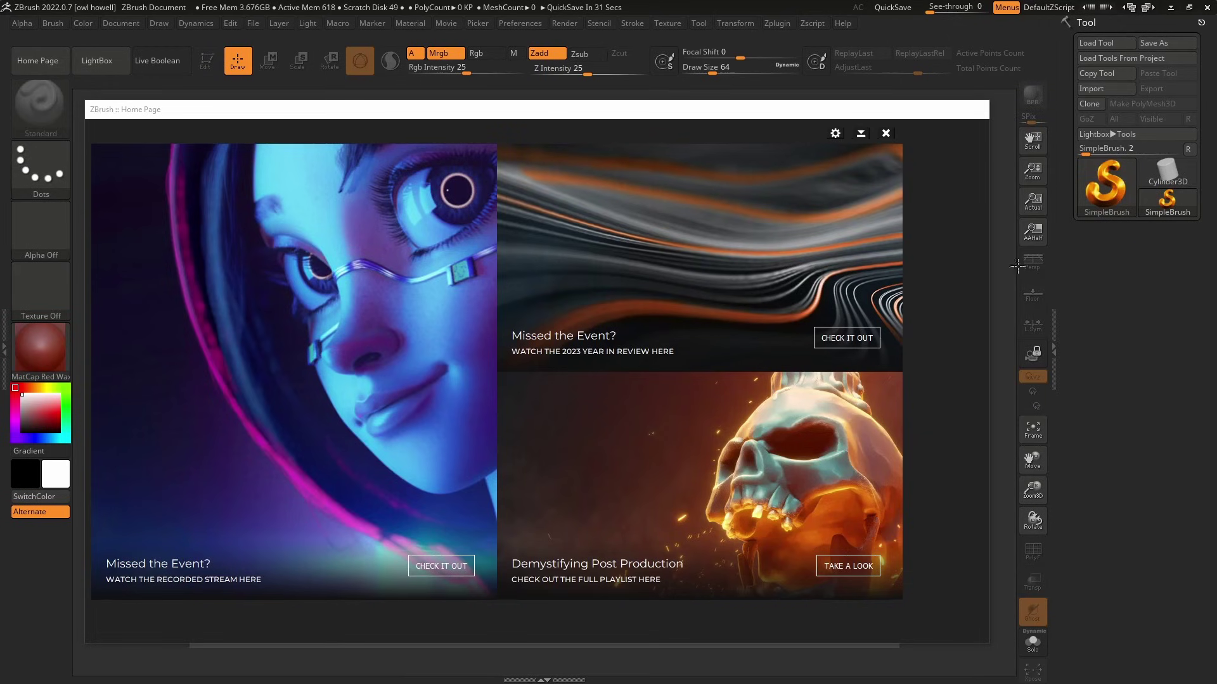
Review the Home Page display options and close them without changes.
left_click(835, 133)
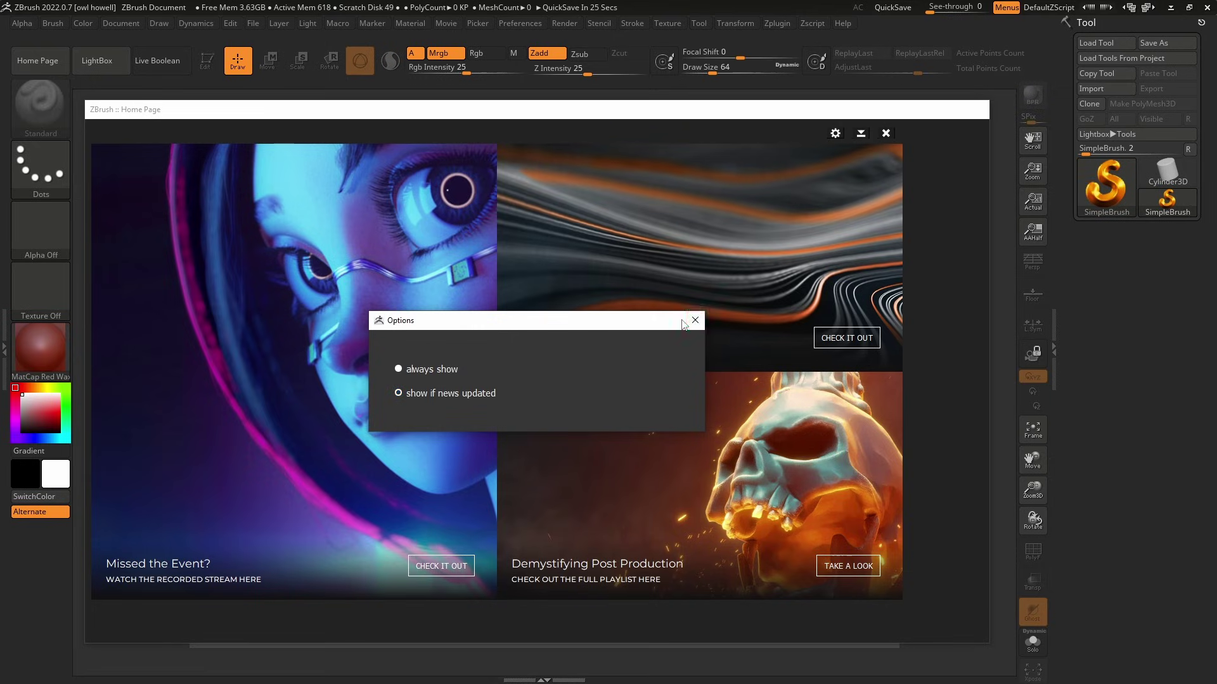
left_click(695, 321)
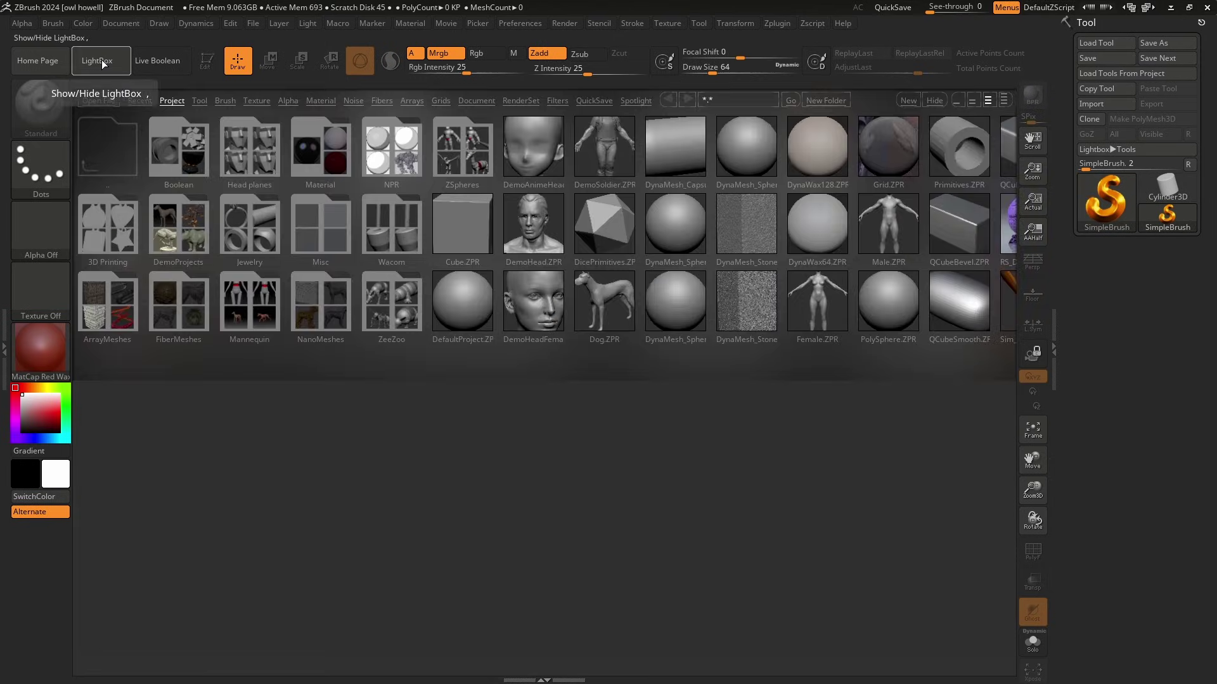
Hide LightBox and paint freehand strokes on the empty canvas, discarding them with a new unsaved document.
left_click(98, 61)
mouse_move(383, 277)
left_mouse_down()
mouse_move(583, 200)
mouse_move(766, 424)
mouse_move(875, 520)
mouse_move(328, 485)
mouse_move(304, 267)
mouse_move(697, 184)
mouse_move(931, 266)
mouse_move(788, 398)
left_mouse_up()
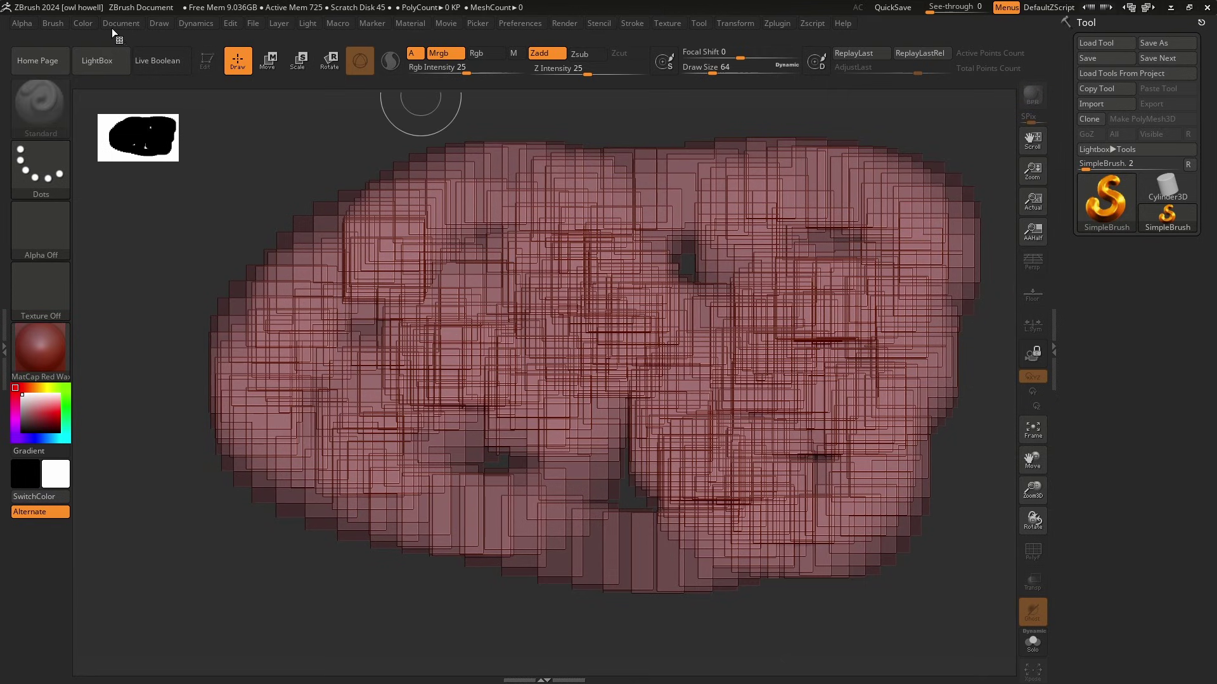
left_click(121, 24)
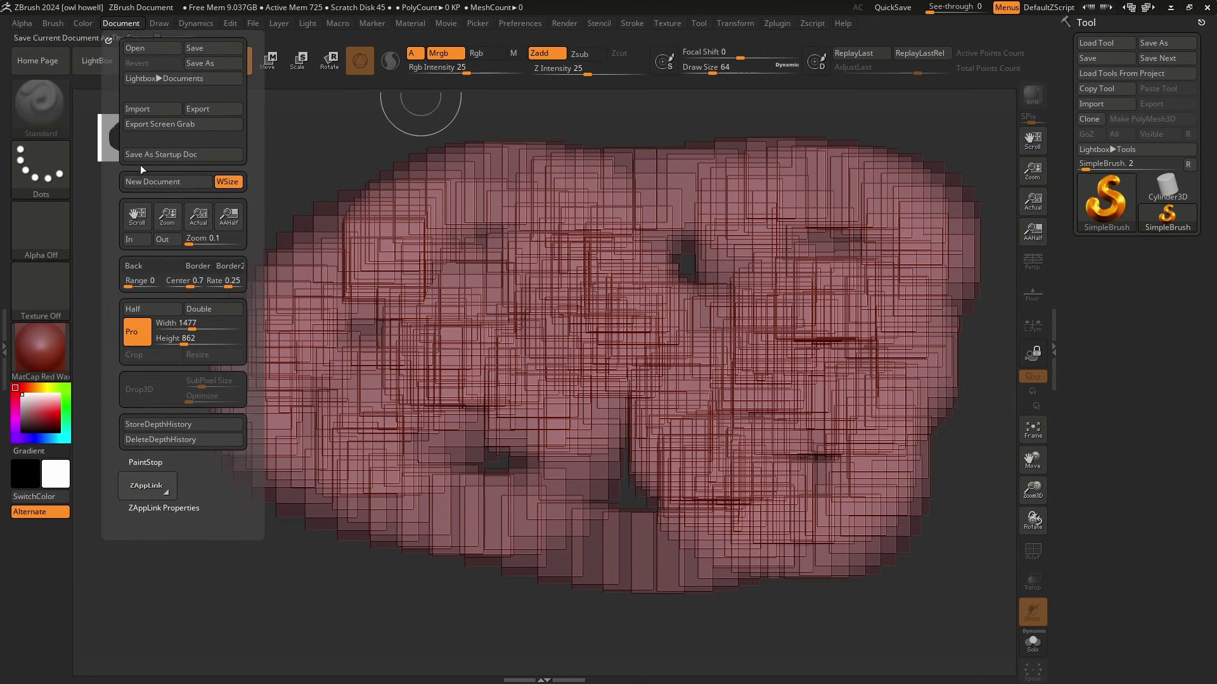
left_click(170, 185)
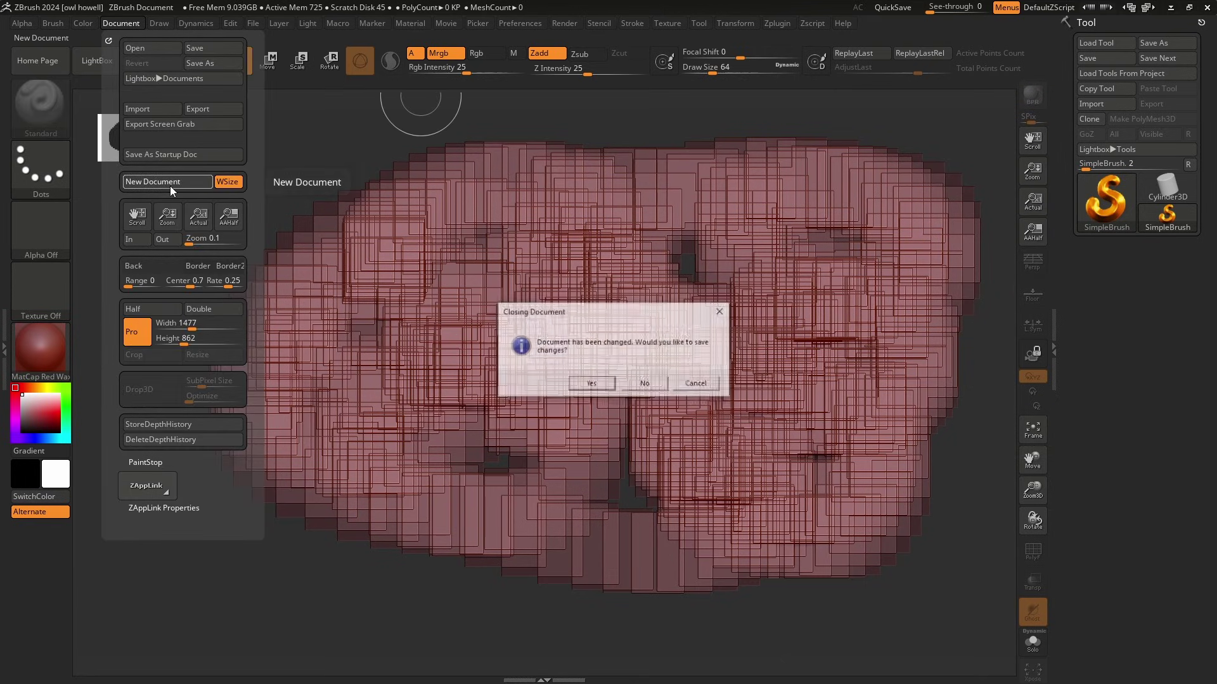
left_click(645, 384)
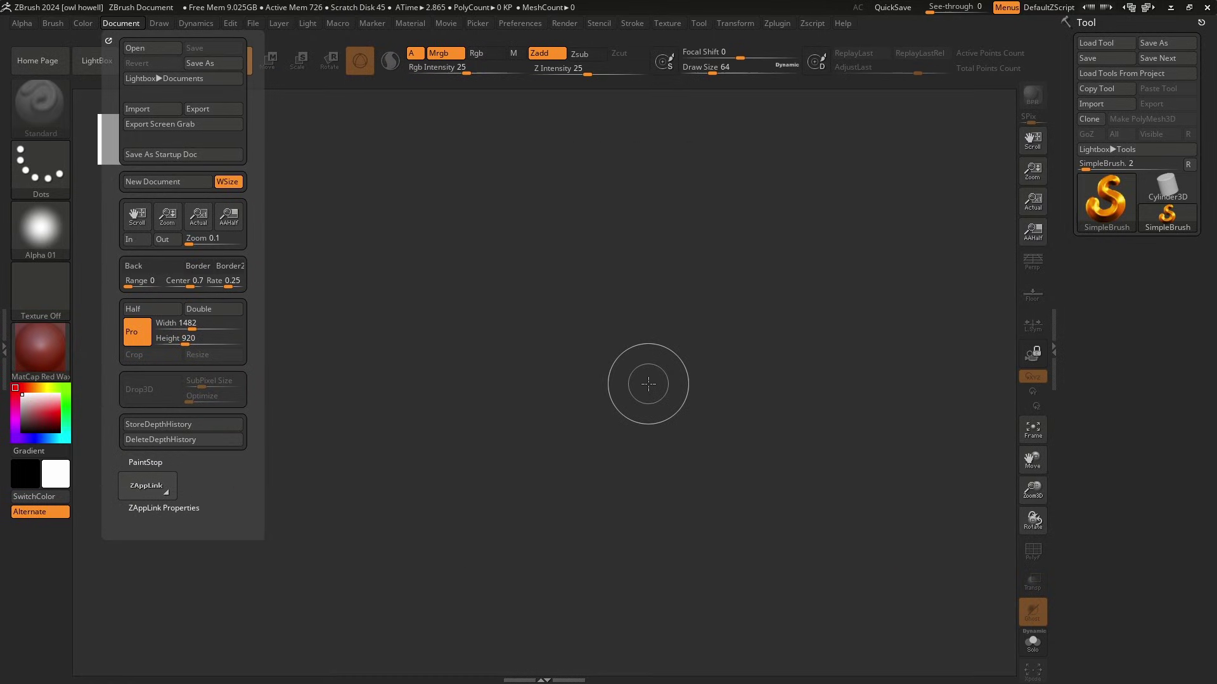
Load the DynaMesh_Sphere_64 project from LightBox.
left_click(97, 60)
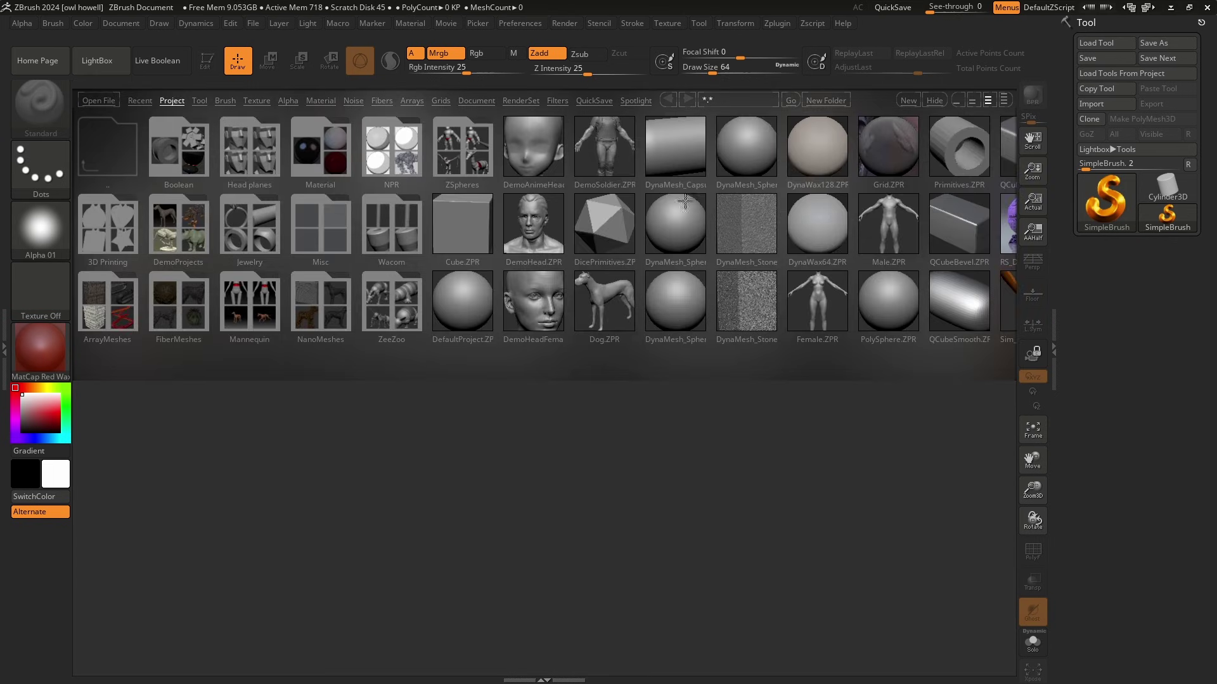
left_click(740, 170)
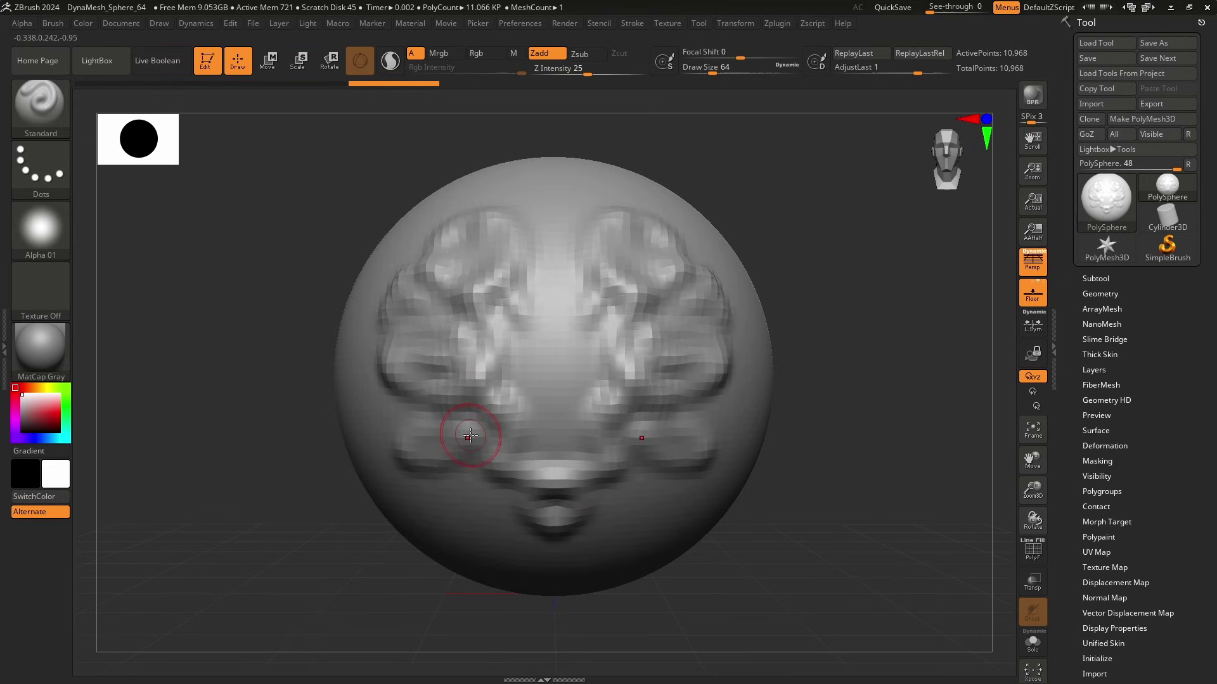
Examine the sculpted sphere from several angles and distances by rotating, panning and zooming the view.
mouse_move(899, 314)
left_mouse_down()
mouse_move(771, 317)
mouse_move(953, 310)
mouse_move(844, 307)
mouse_move(906, 385)
left_mouse_up()
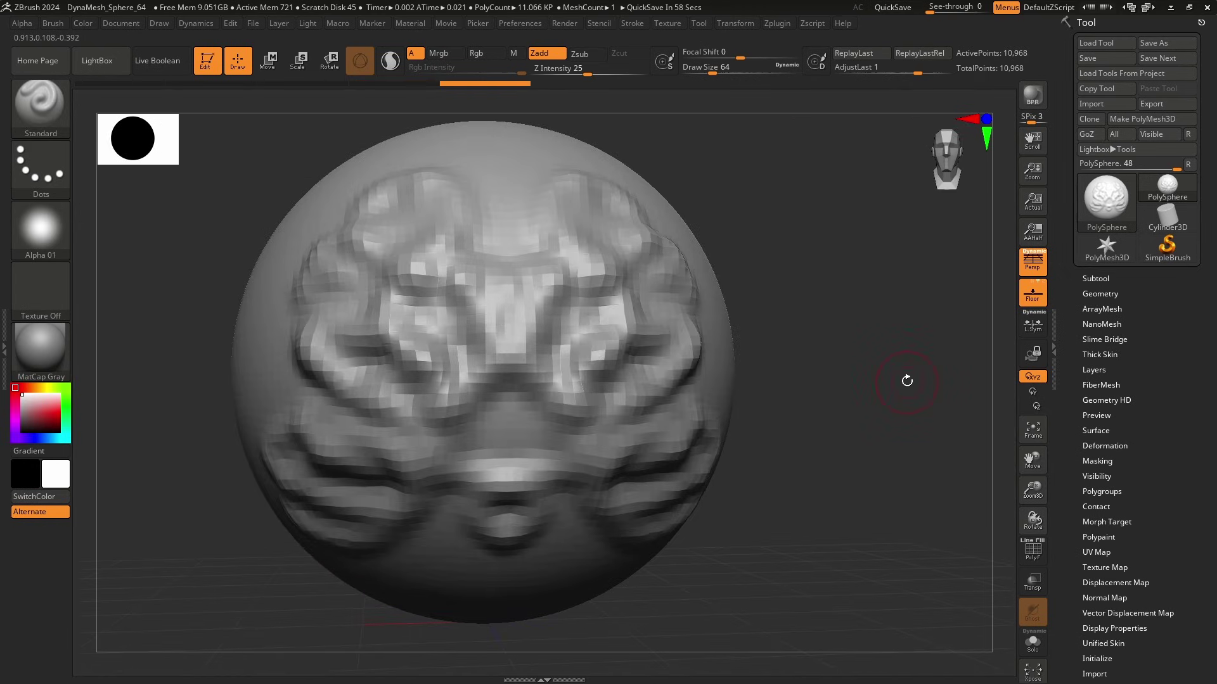
key("ctrl")
mouse_move(829, 310)
right_mouse_down("ctrl")
mouse_move(877, 412)
mouse_move(739, 190)
mouse_move(791, 345)
mouse_move(815, 368)
mouse_move(780, 306)
right_mouse_up("ctrl")
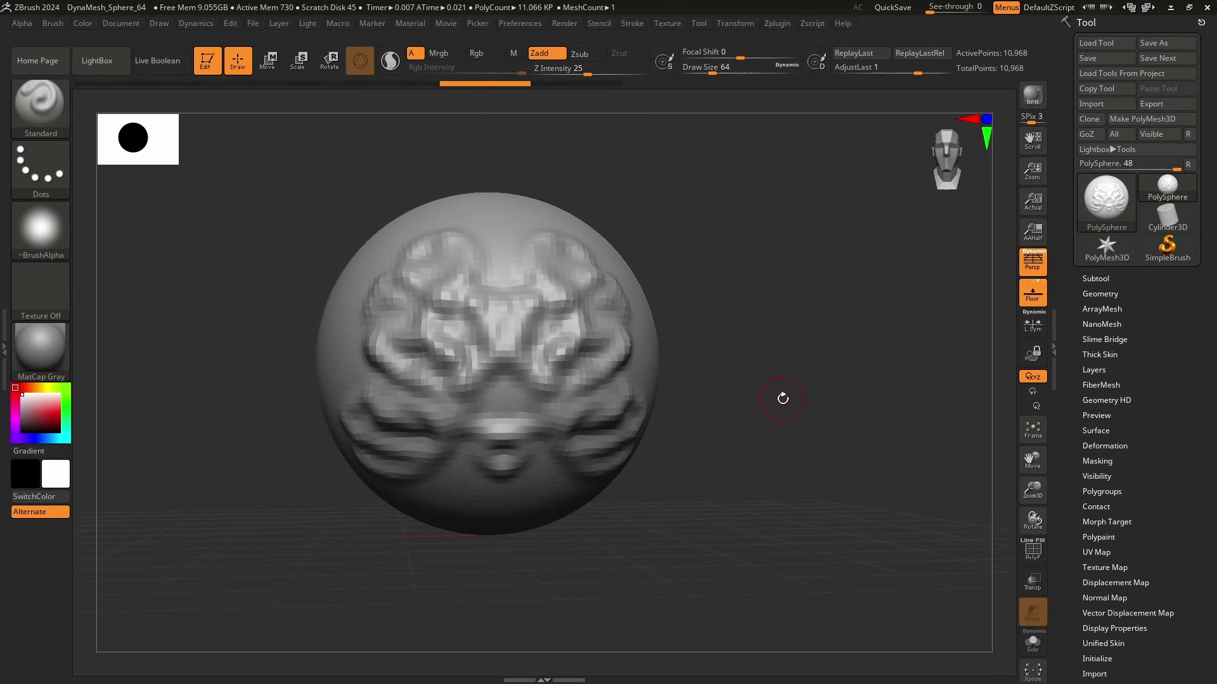
left_click_drag(789, 396, 808, 428, "alt")
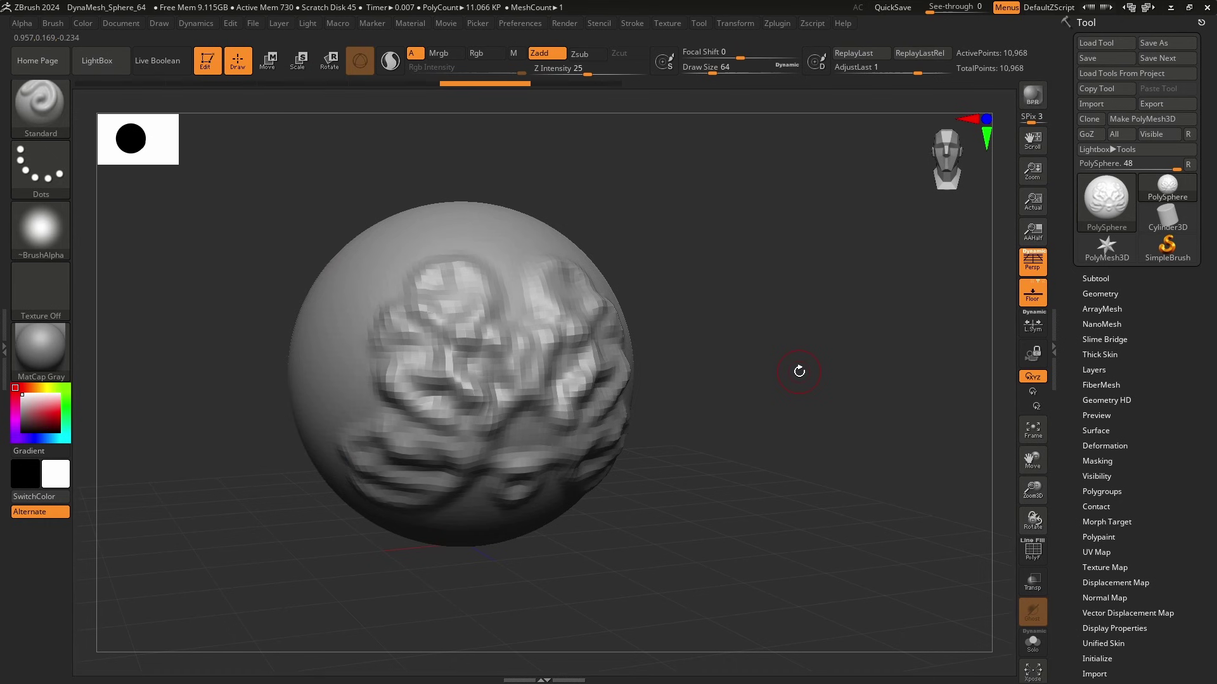
right_click_drag(434, 372, 736, 387)
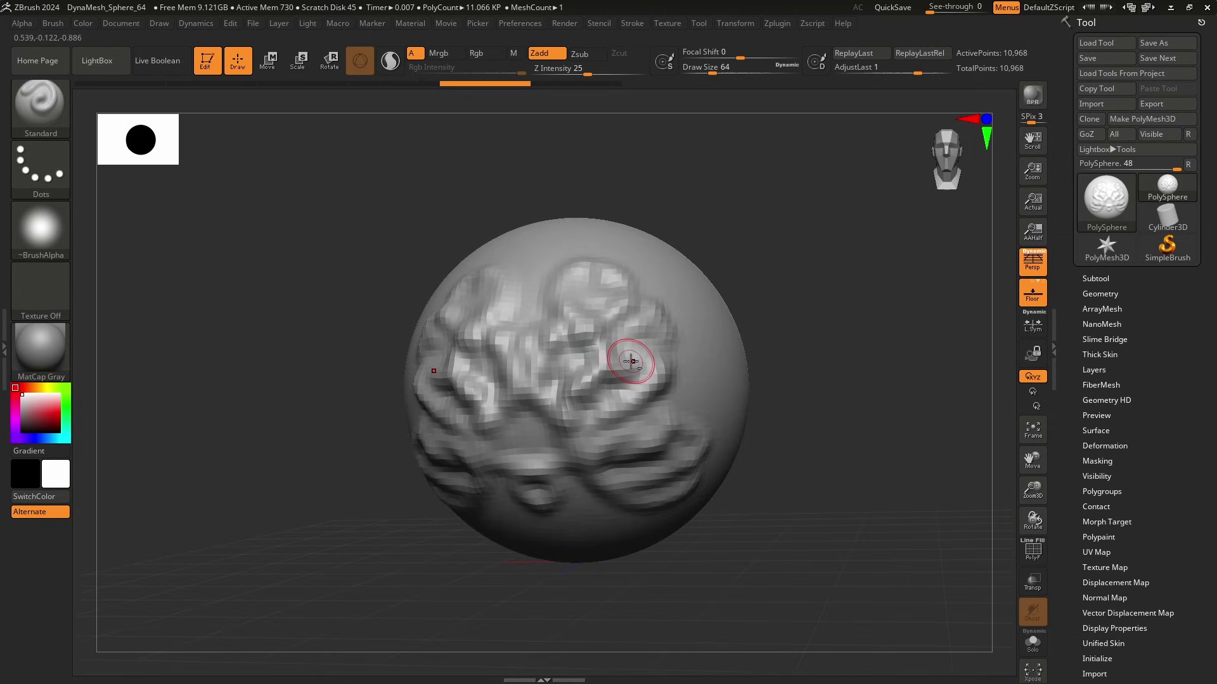
right_click_drag(559, 369, 571, 331, "alt")
mouse_move(492, 356)
right_mouse_down("ctrl")
mouse_move(488, 412)
mouse_move(421, 298)
mouse_move(401, 343)
mouse_move(441, 388)
mouse_move(329, 325)
right_mouse_up("ctrl")
right_click_drag(330, 325, 368, 317, "ctrl")
mouse_move(508, 410)
right_mouse_down("ctrl")
mouse_move(531, 383)
mouse_move(597, 421)
mouse_move(551, 393)
right_mouse_up("ctrl")
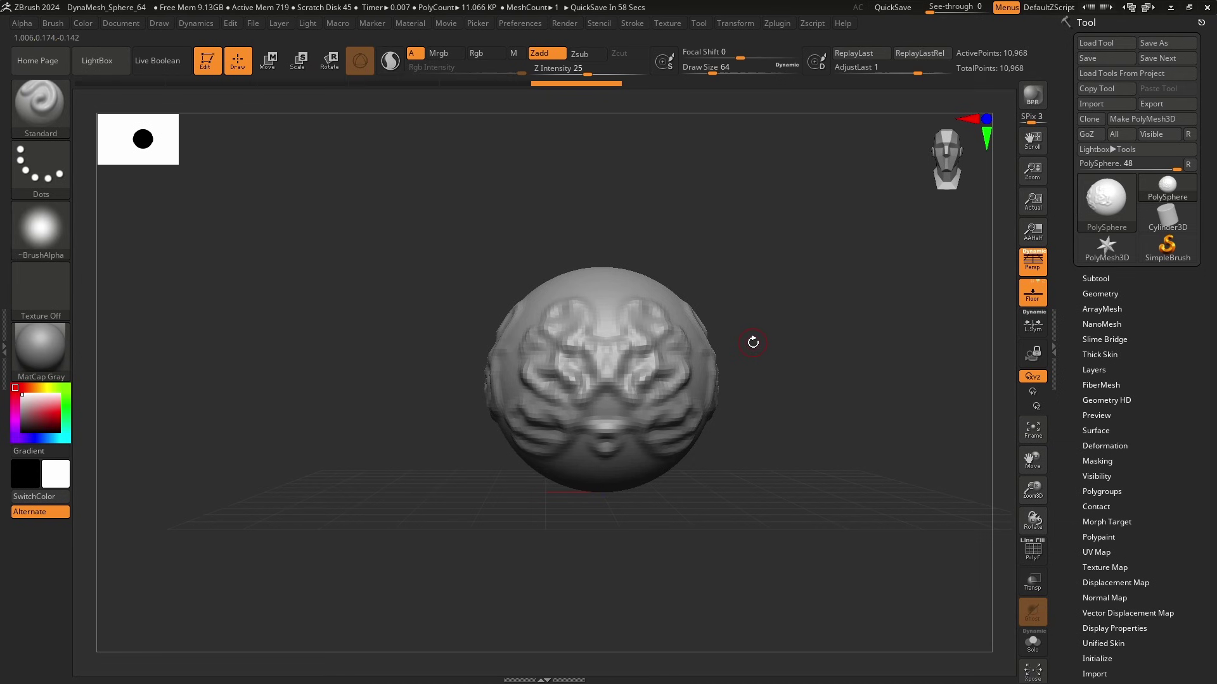
Undo the last few sculpting strokes and restore them through the undo history.
key("ctrl")
key("ctrl+z")
key("ctrl+z")
key("ctrl+z")
key("ctrl+z")
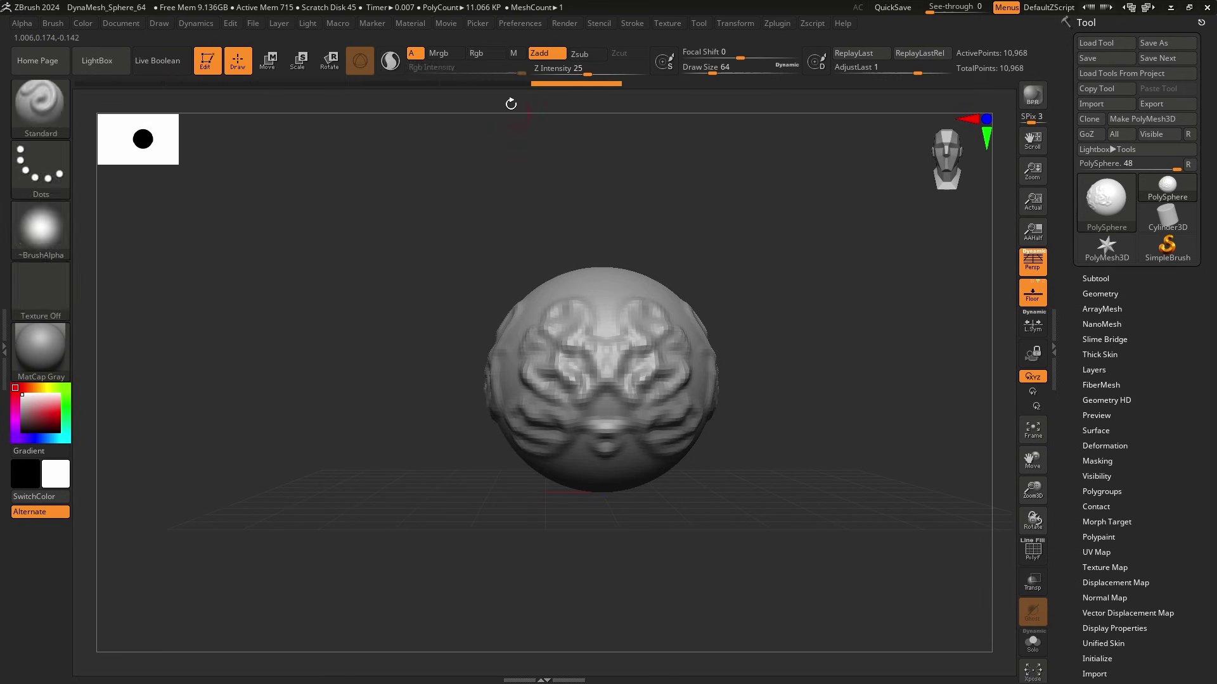
mouse_move(584, 85)
left_mouse_down()
mouse_move(182, 92)
mouse_move(577, 89)
left_mouse_up()
Pan the sphere out of view, frame it to fill the canvas, and return to a smaller front view.
left_click_drag(768, 462, 59, 457, "alt")
mouse_move(187, 383)
left_mouse_down()
mouse_move(372, 429)
mouse_move(217, 435)
mouse_move(495, 424)
mouse_move(412, 407)
left_mouse_up()
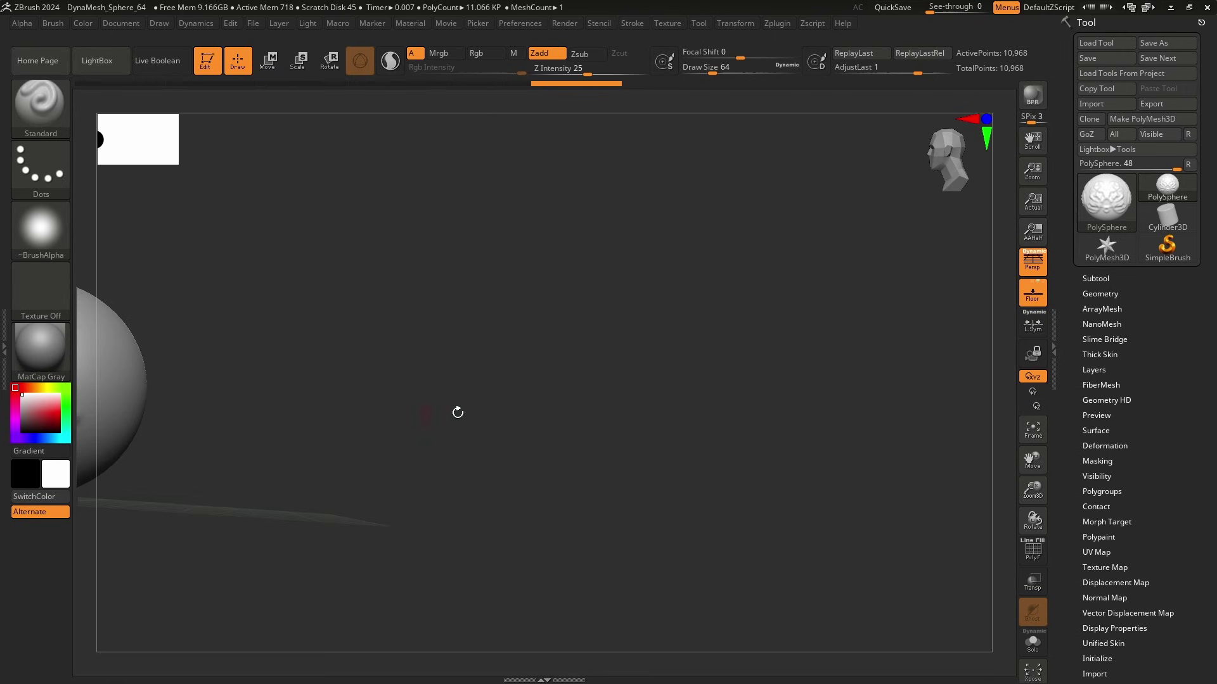
left_click(1033, 431)
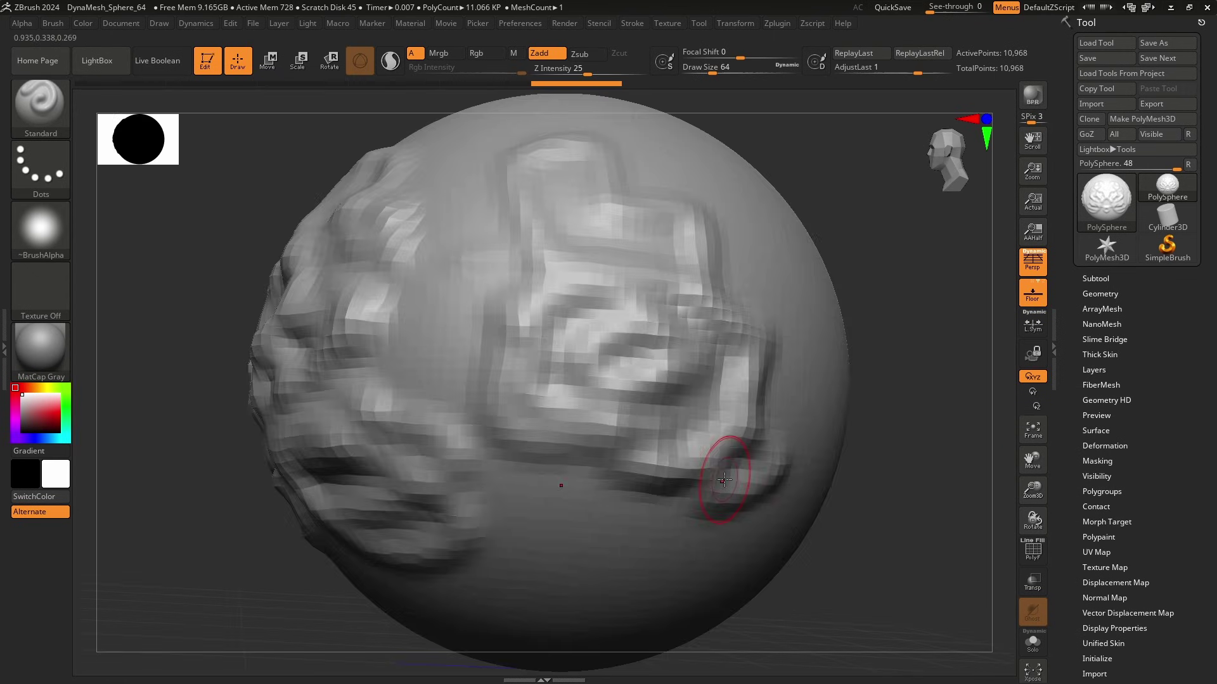
right_click_drag(733, 477, 461, 421, "ctrl")
key("f")
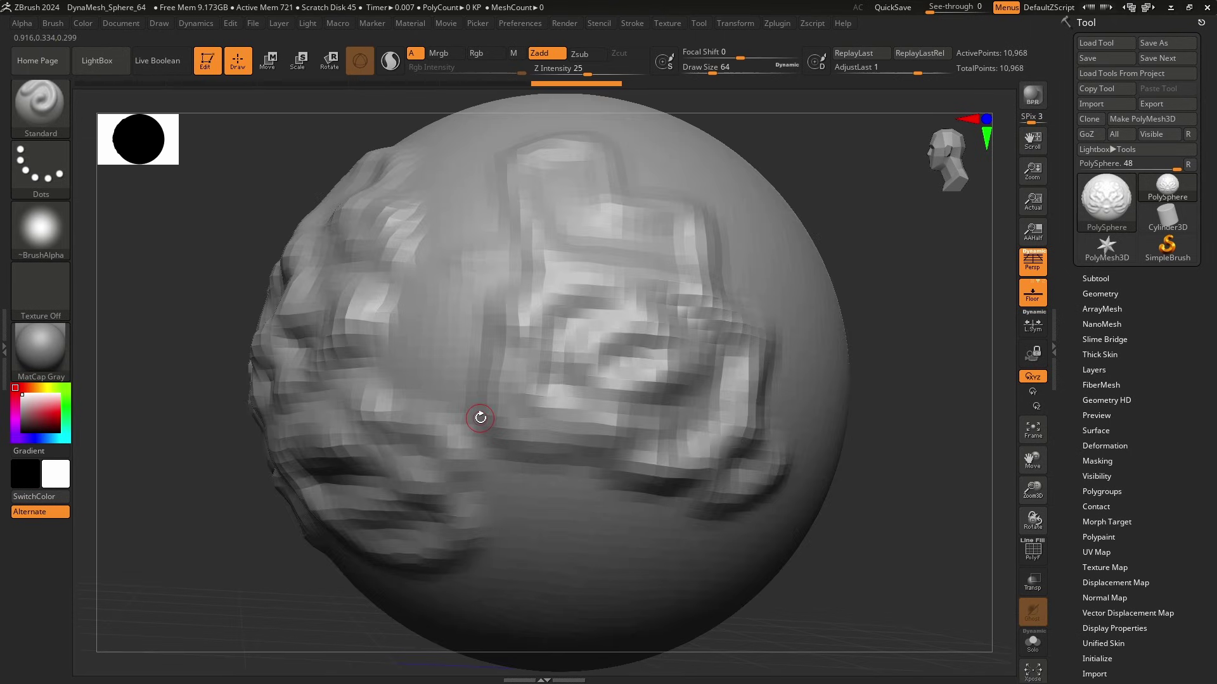
right_click_drag(532, 498, 786, 325, "ctrl")
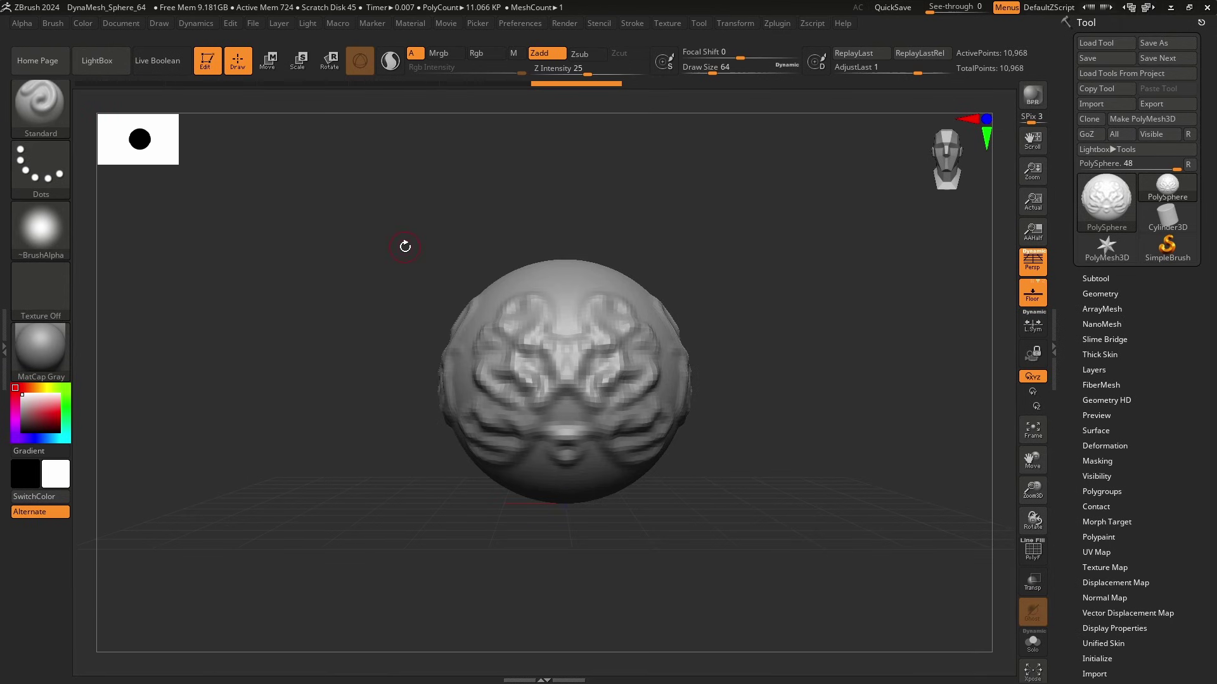
Filter the sculpting brushes to those starting with T and select the ThickSkinClay brush.
key("b")
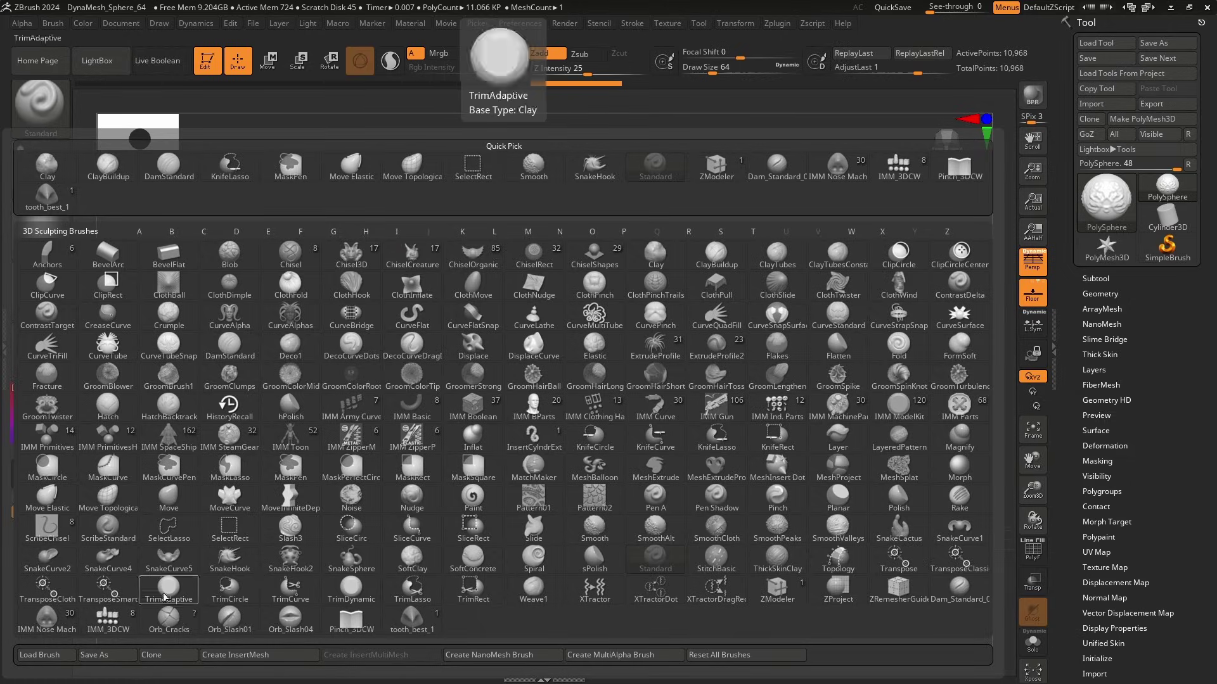
key("t")
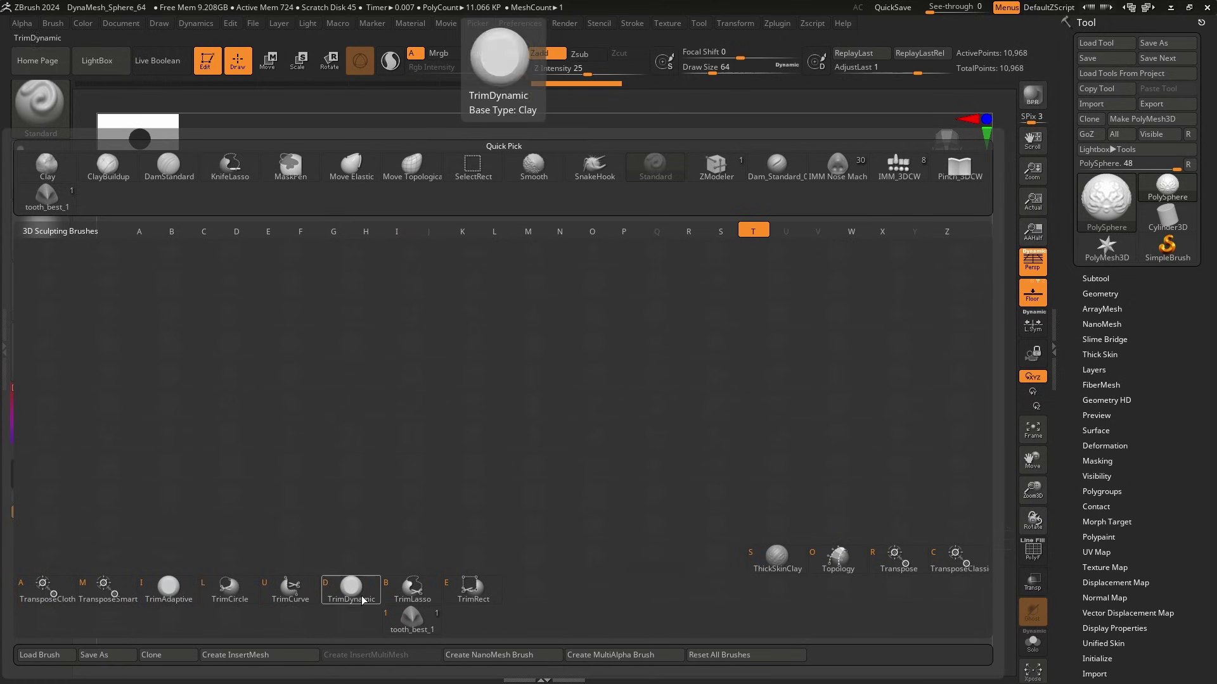
left_click(777, 557)
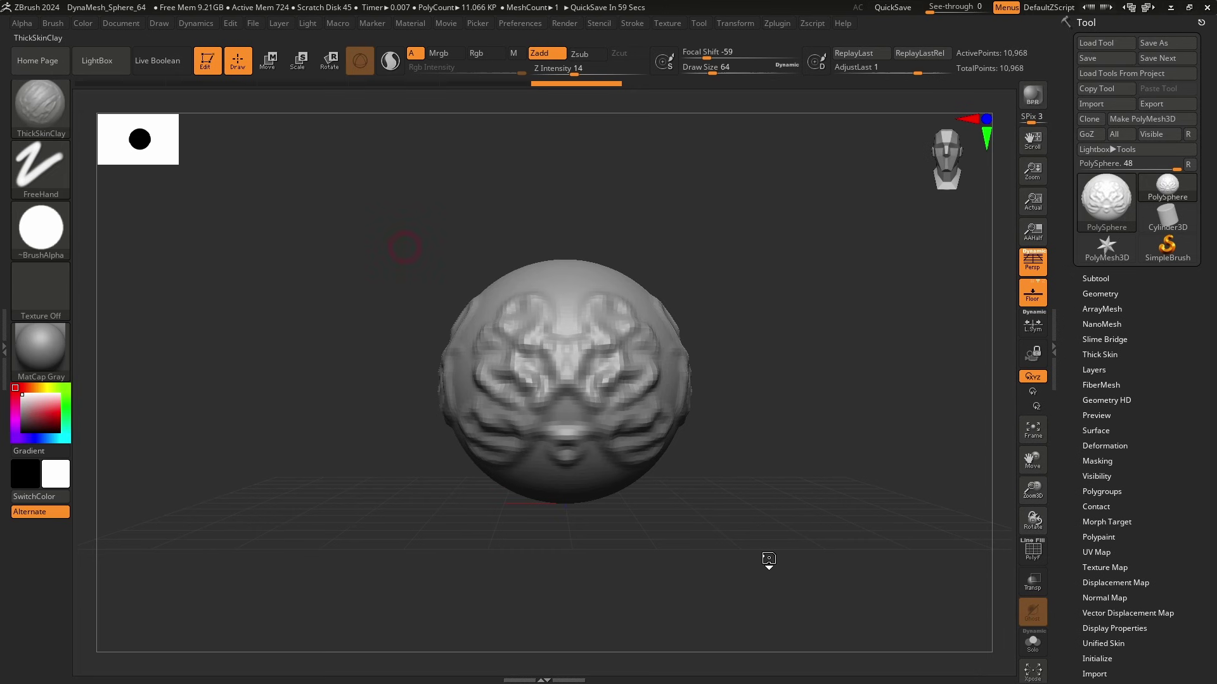
Browse the sculpting brushes, filter them to those starting with C, and select the ClayBuildup brush.
left_click(44, 114)
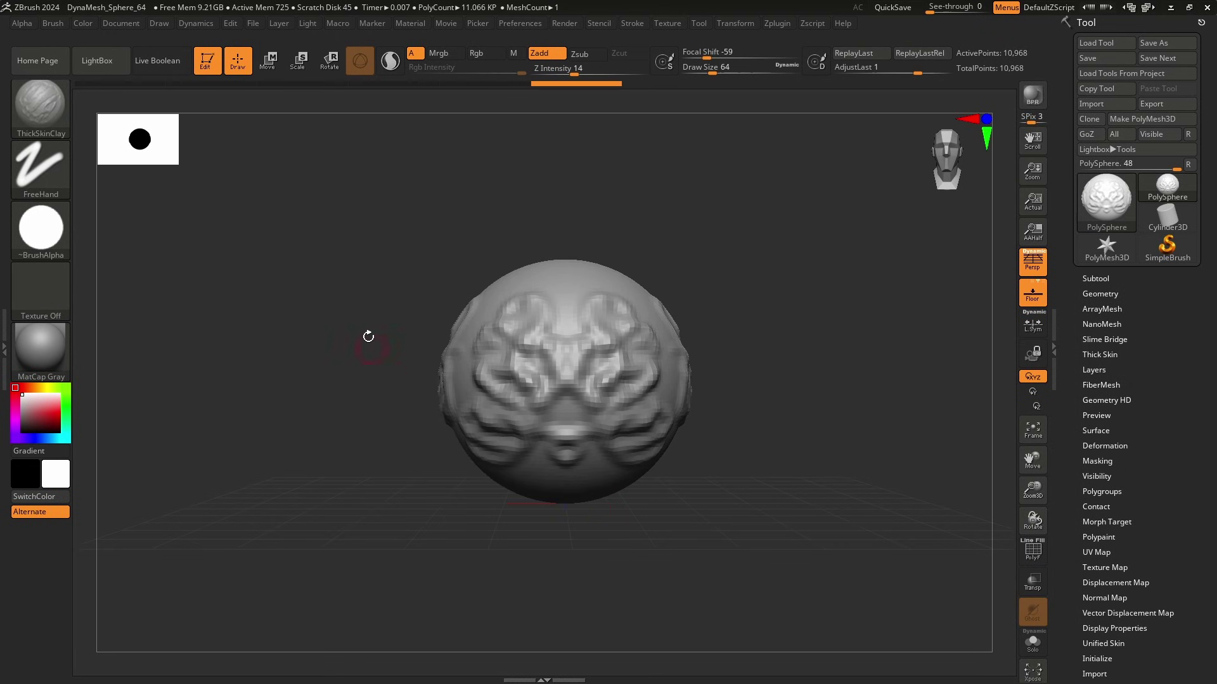
key("b")
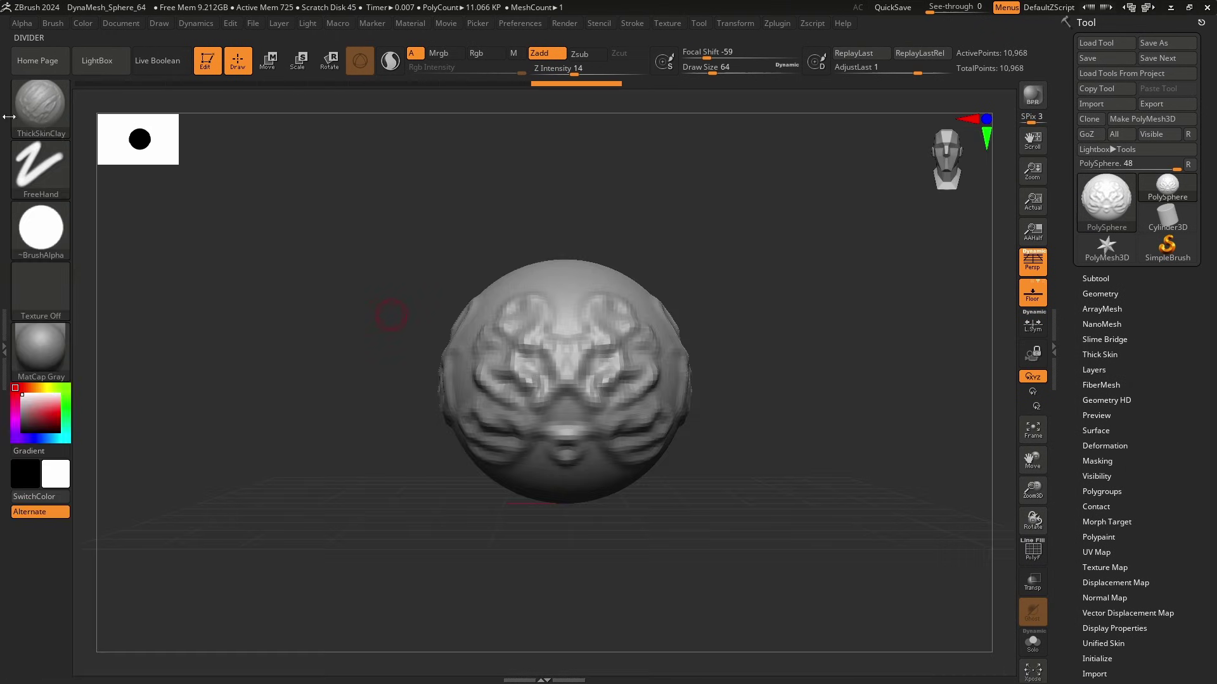
left_click(56, 107)
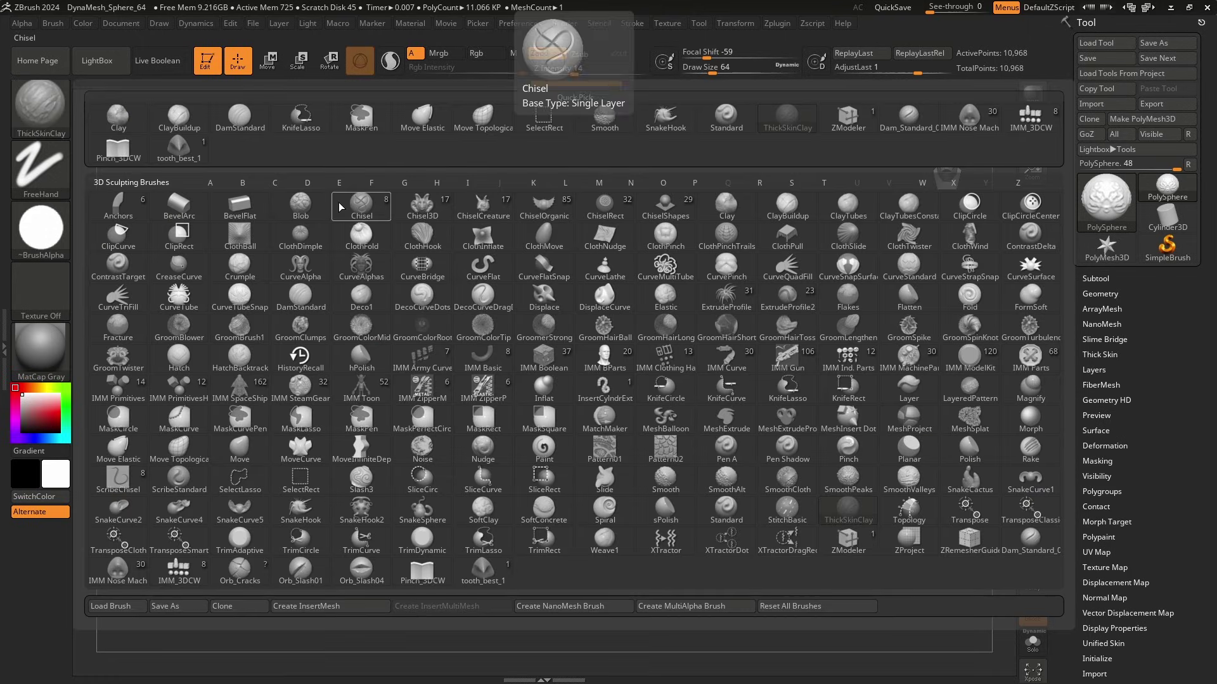
key("c")
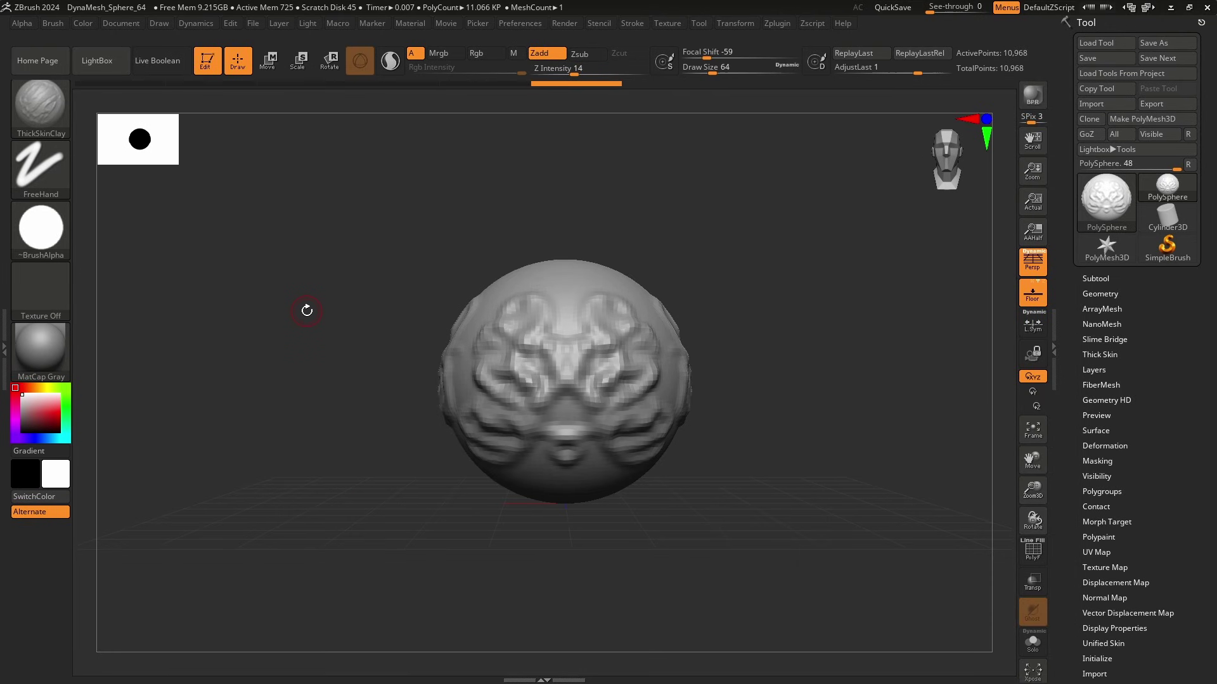
key("b")
key("c")
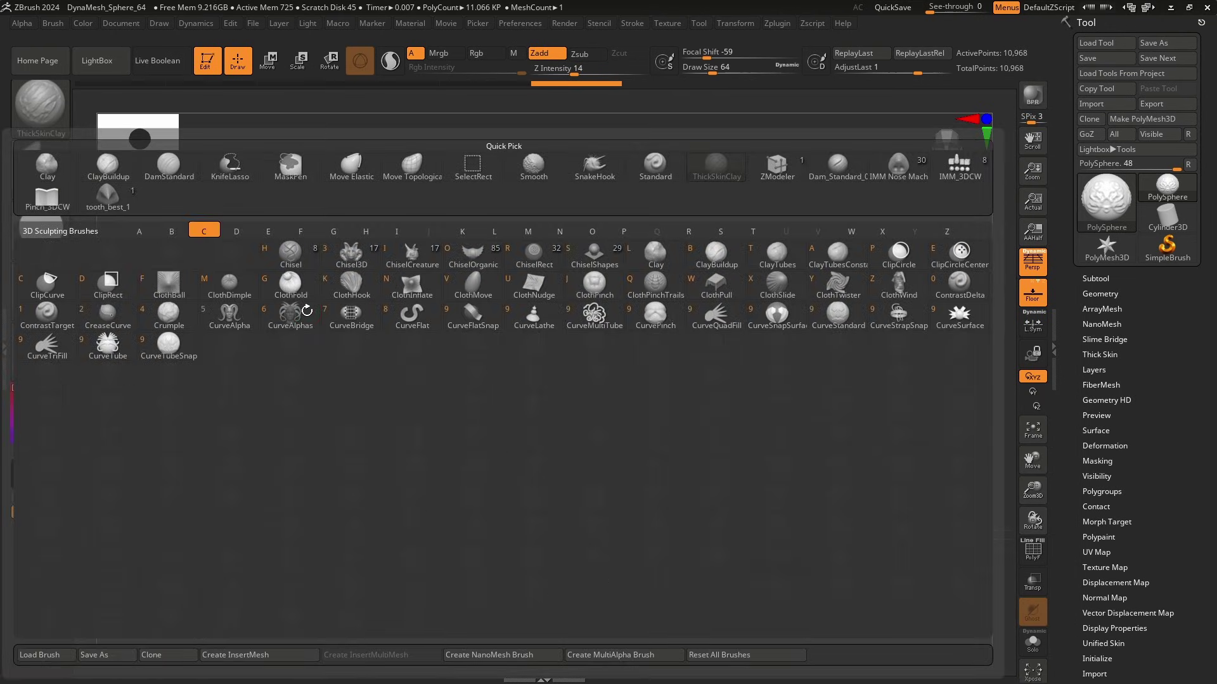
left_click(698, 247)
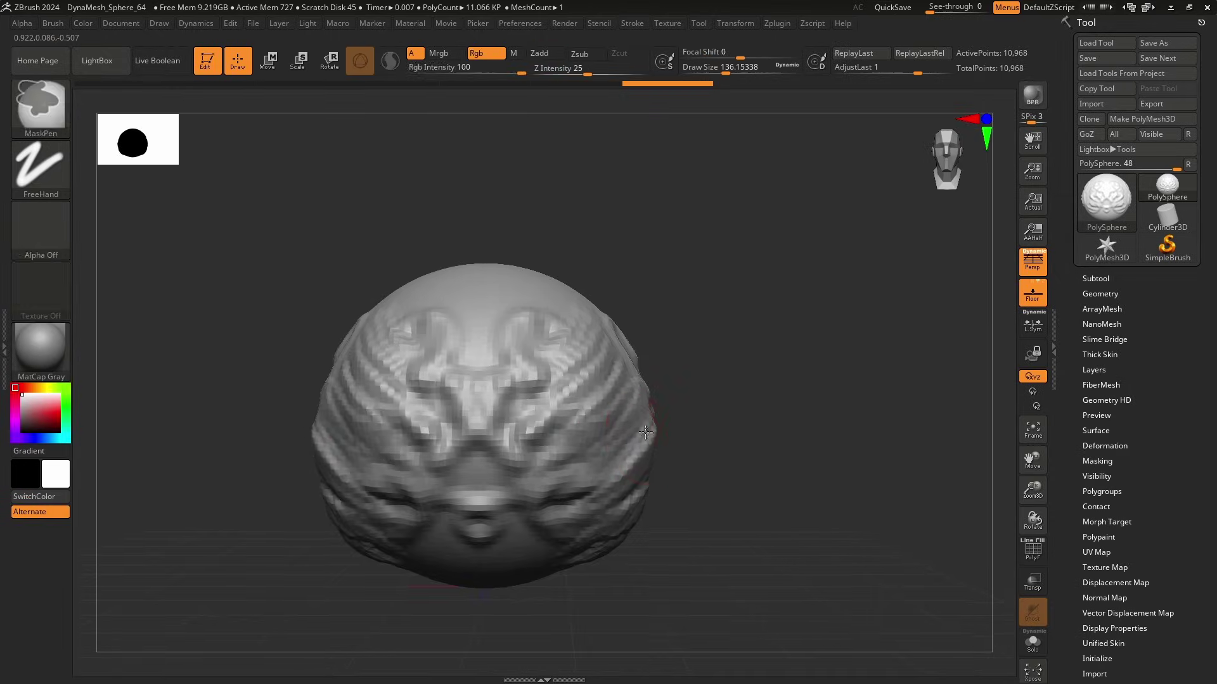
Undo the existing sculpting strokes until the sphere is smooth.
key("ctrl+z")
key("ctrl+z")
key("ctrl+z")
key("ctrl+z")
key("ctrl+z")
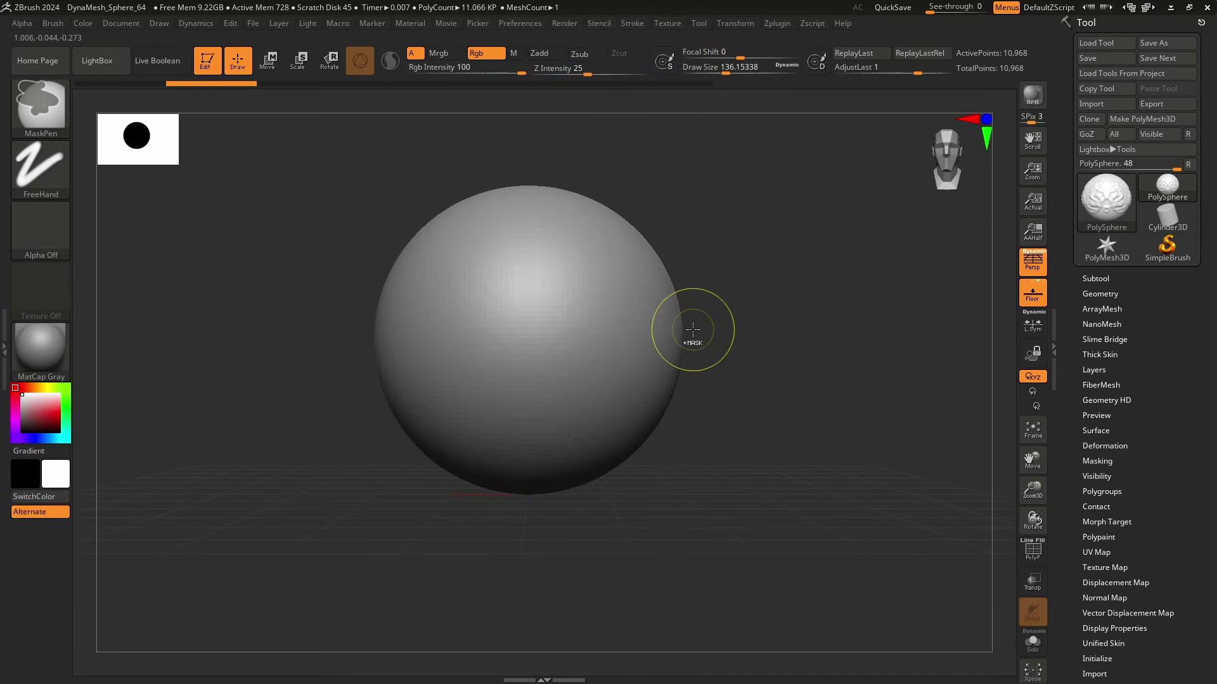
Sculpt symmetrical brow ridges and rough cheek forms on the front of the smooth sphere with ClayBuildup.
key("ctrl+shift+z")
key("ctrl+shift+z")
key("ctrl+shift+z")
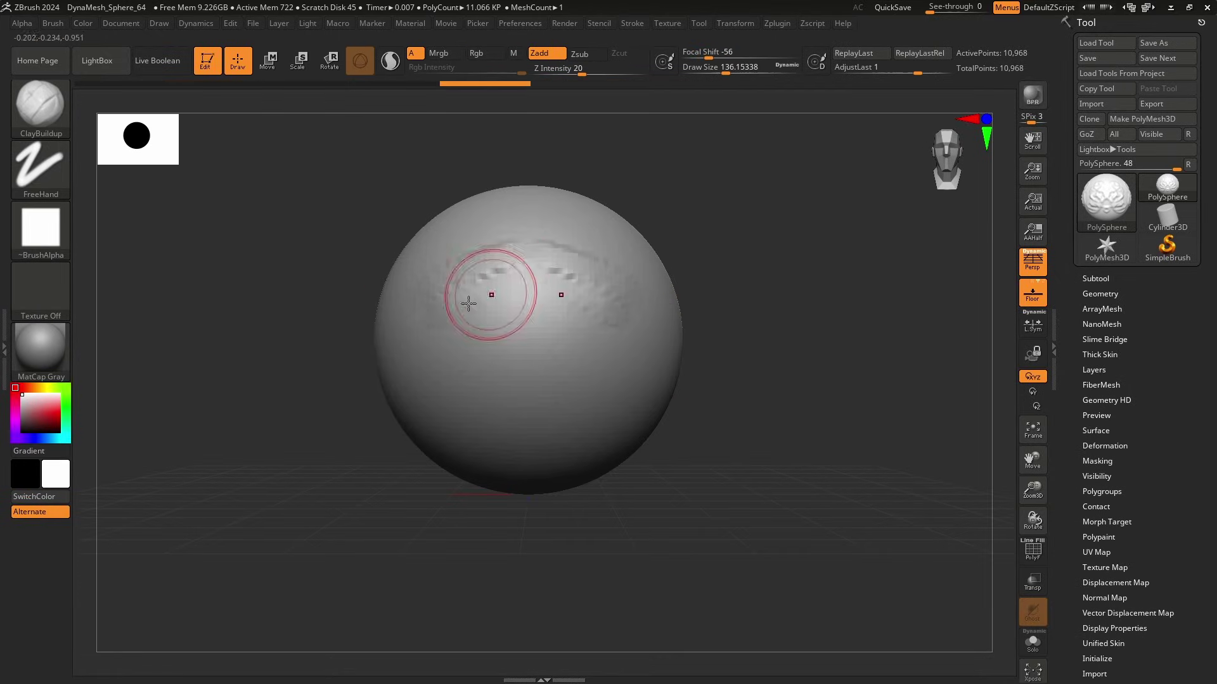
key("ctrl+shift+z")
key("ctrl+shift+z")
key("ctrl+shift+z")
key("ctrl+shift+z")
key("ctrl+shift+z")
key("ctrl+shift+z")
key("ctrl+shift+z")
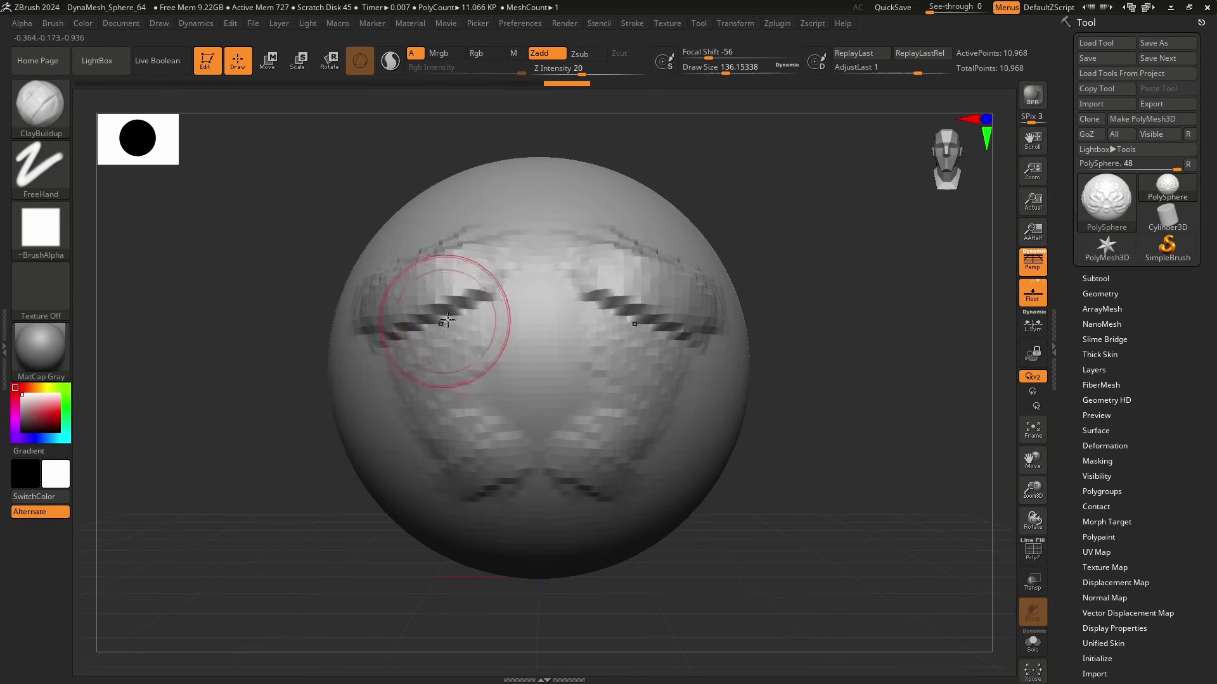
Build up more clay symmetrically around the eyes, cheeks and lower face with ClayBuildup.
key("ctrl+shift+z")
key("ctrl+shift+z")
key("ctrl+shift+z")
key("ctrl+shift+z")
key("ctrl+shift+z")
key("ctrl+shift+z")
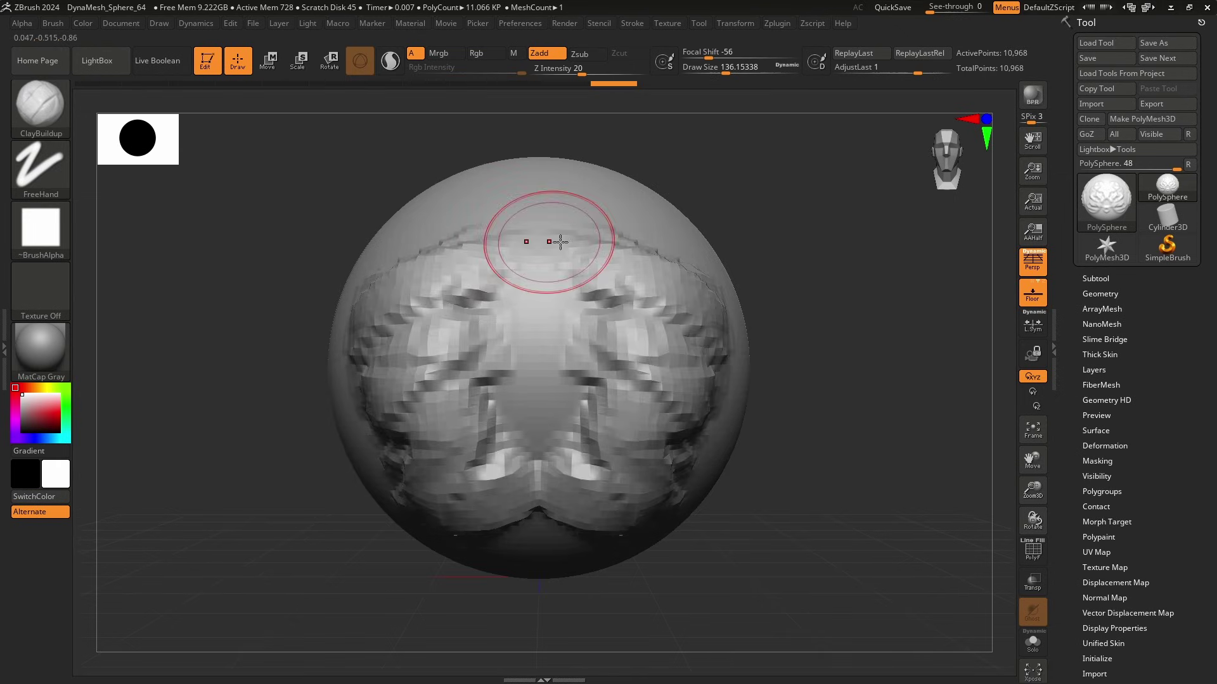
Sculpt long raised strokes and carved grooves on the side and back of the sphere with ClayBuildup.
right_click_drag(721, 377, 498, 394, "alt")
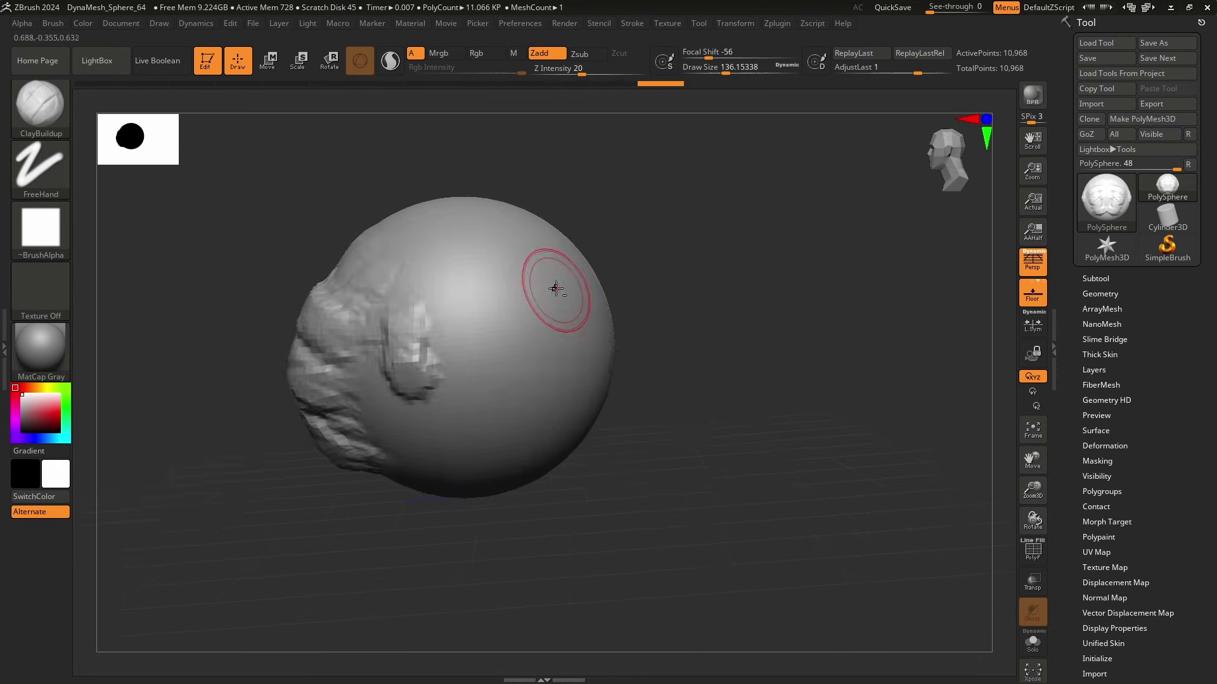
mouse_move(535, 349)
left_mouse_down()
mouse_move(472, 441)
mouse_move(564, 269)
mouse_move(543, 312)
left_mouse_up()
left_click_drag(505, 297, 470, 272)
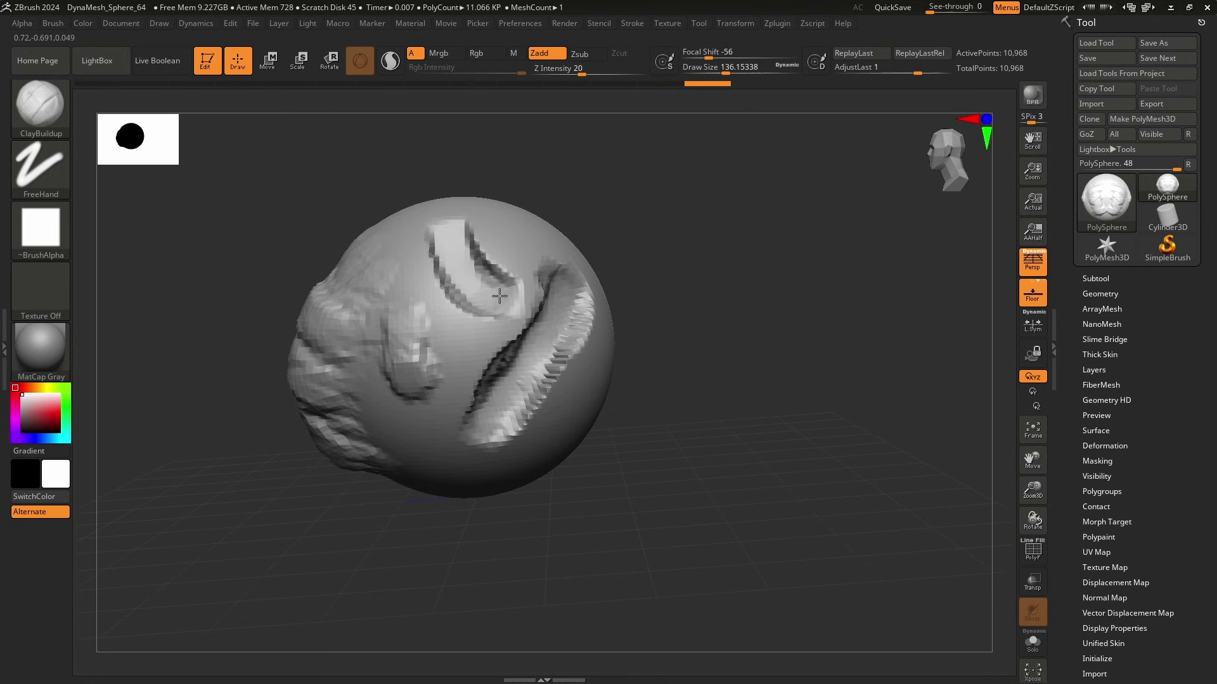
left_click_drag(470, 273, 497, 298)
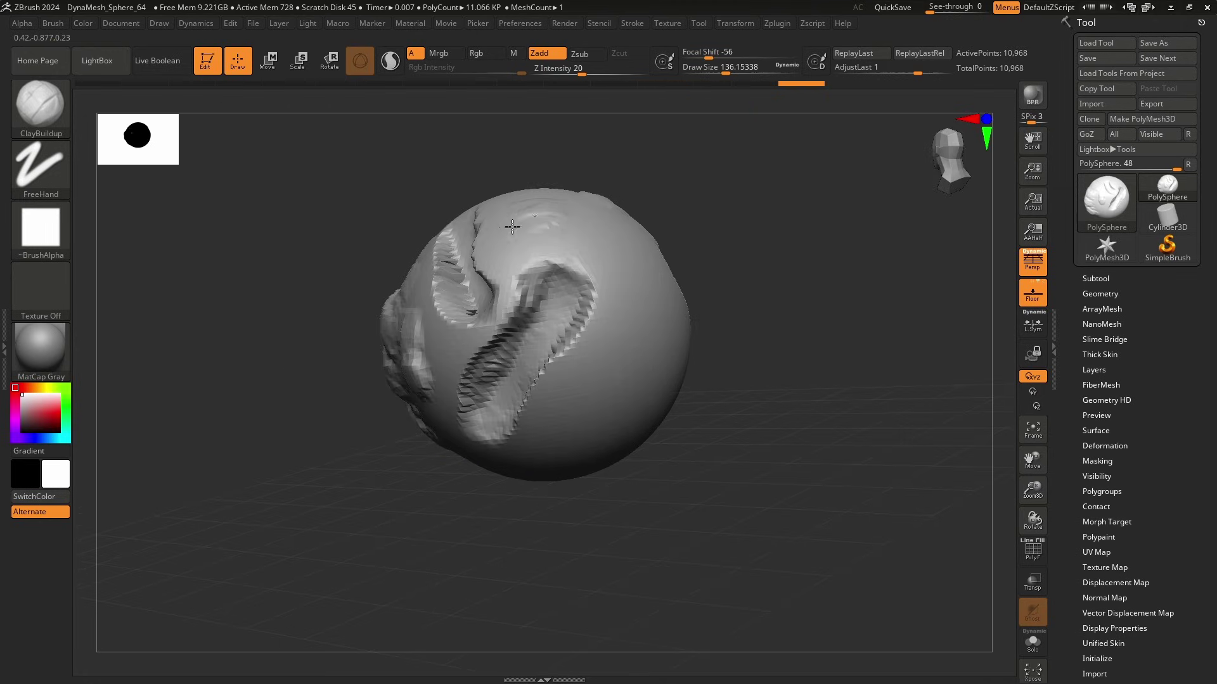
mouse_move(513, 228)
left_mouse_down()
mouse_move(586, 242)
mouse_move(662, 336)
left_mouse_up()
left_click_drag(581, 395, 586, 437)
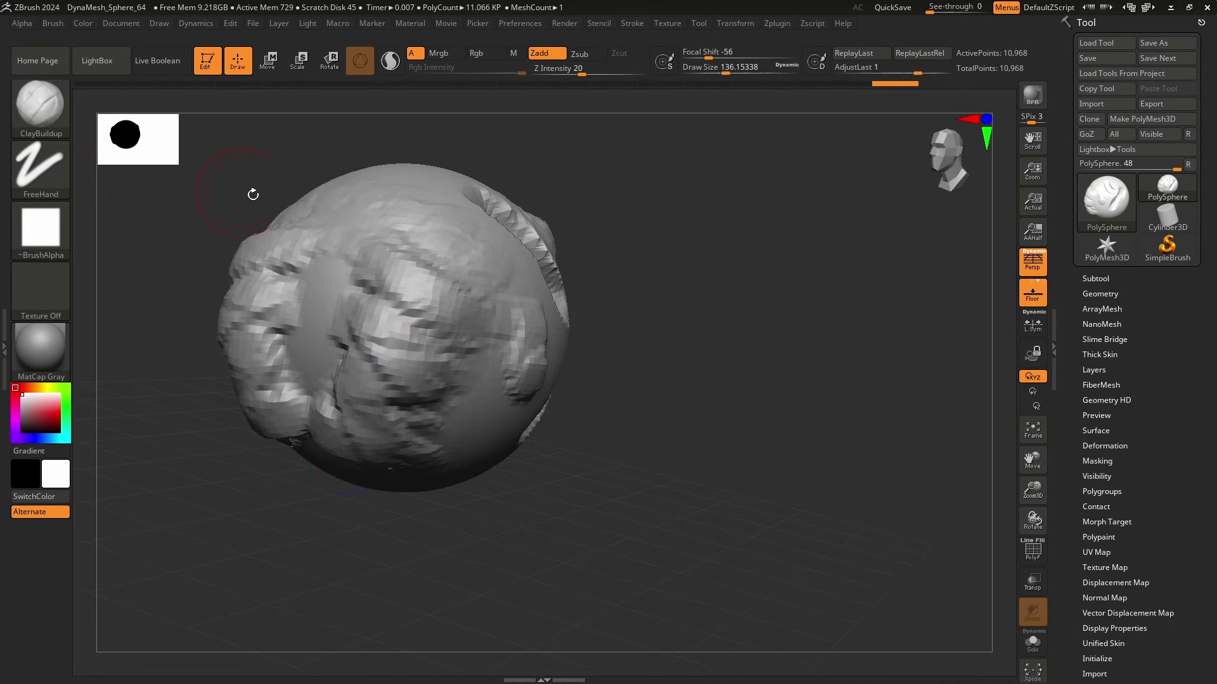
Smooth the rough clay strokes across the front and side of the sphere with the Smooth brush.
key("shift")
mouse_move(359, 258)
left_mouse_down("shift")
mouse_move(367, 272)
mouse_move(447, 289)
left_mouse_up("shift")
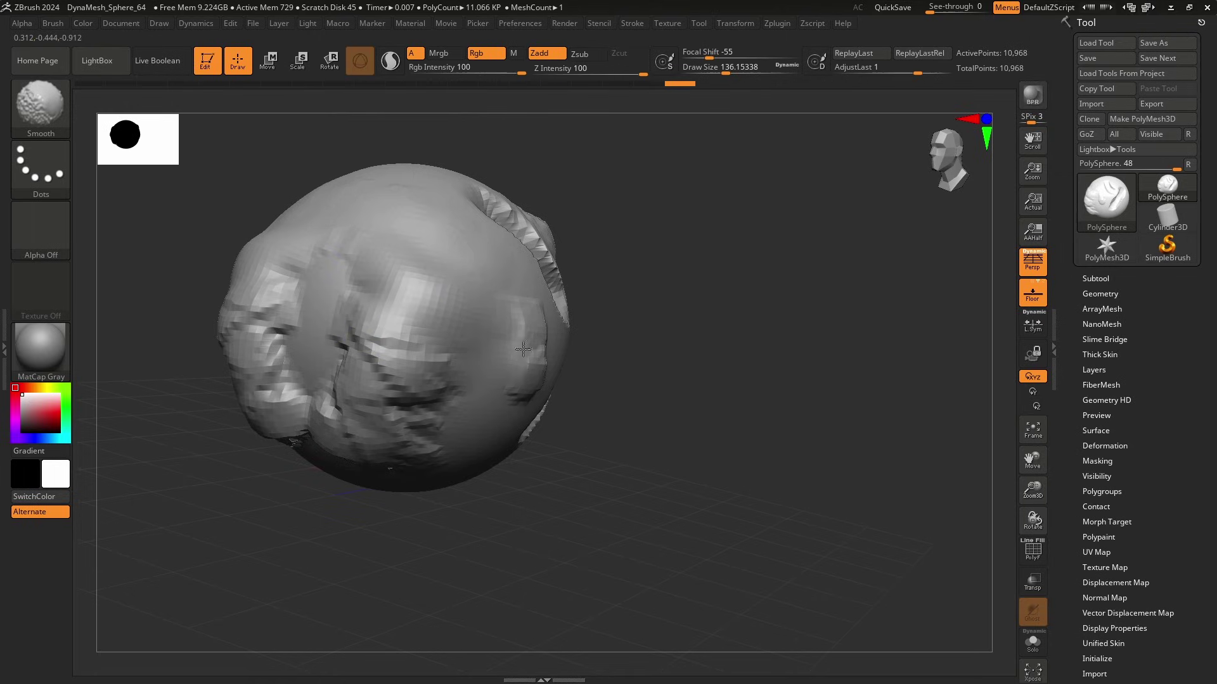
mouse_move(526, 398)
left_mouse_down("shift")
mouse_move(418, 425)
mouse_move(273, 339)
mouse_move(360, 368)
left_mouse_up("shift")
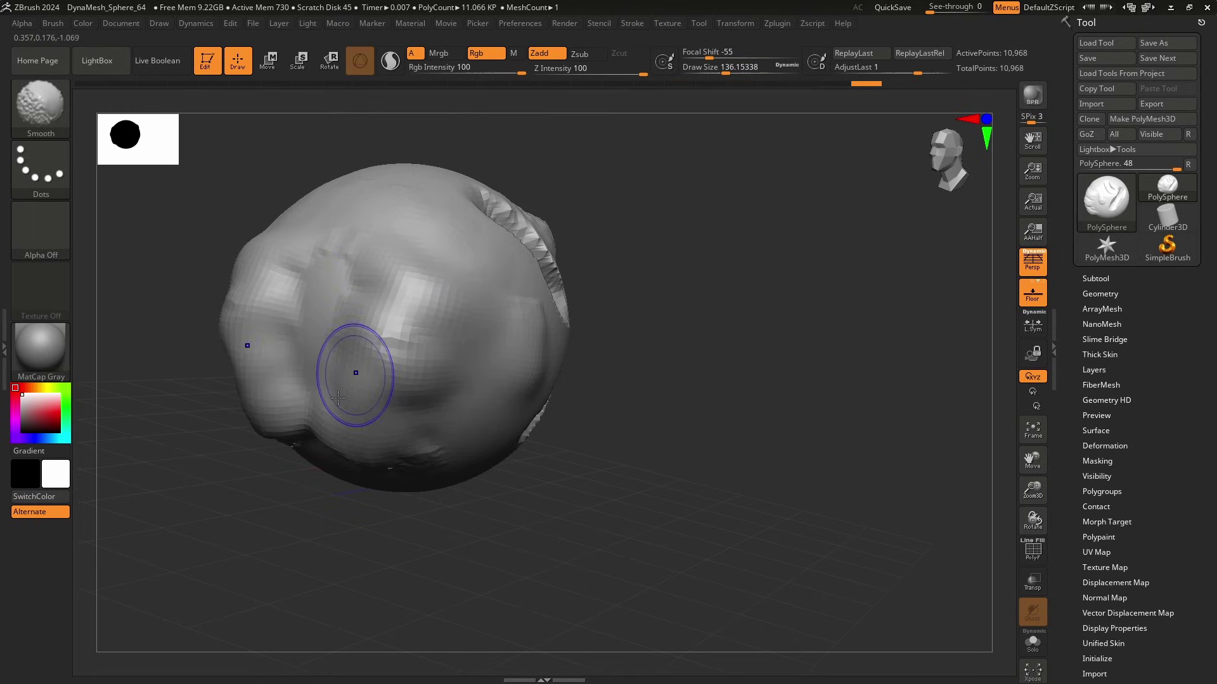
mouse_move(243, 299)
left_mouse_down("shift")
mouse_move(372, 345)
mouse_move(399, 374)
mouse_move(337, 362)
left_mouse_up("shift")
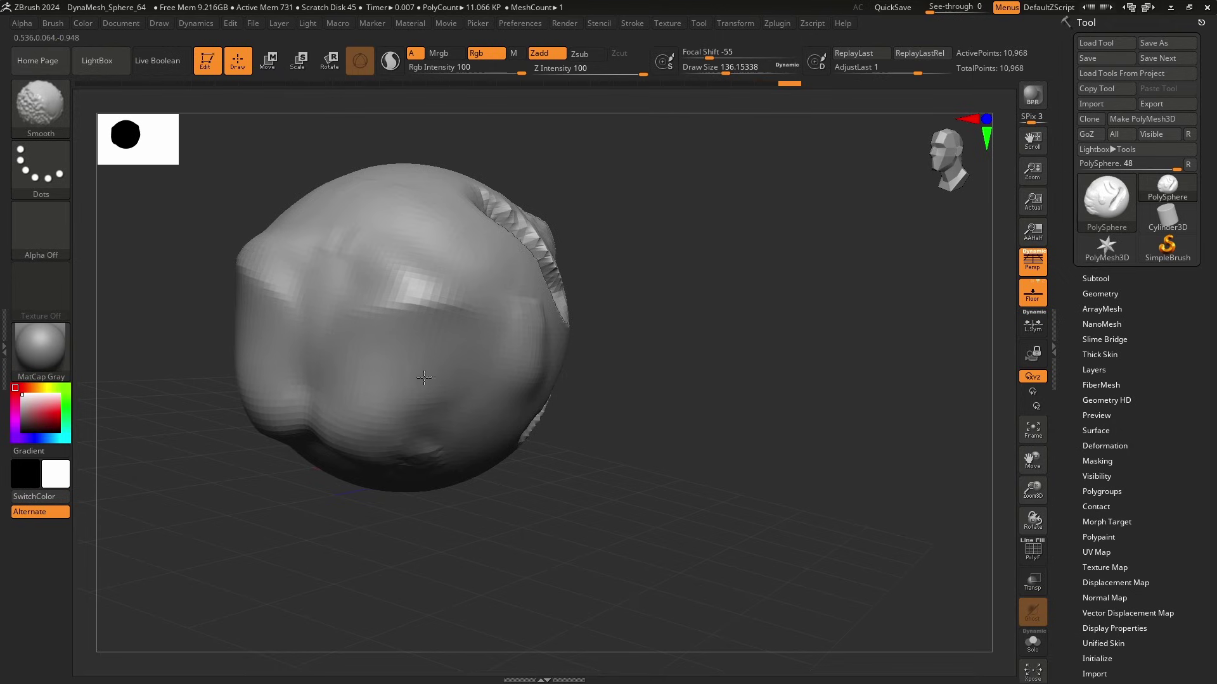
Mask the eye and forehead areas symmetrically with MaskPen and build up clay around the mask with ClayBuildup.
mouse_move(572, 323)
left_mouse_down()
mouse_move(482, 316)
mouse_move(507, 402)
mouse_move(674, 321)
mouse_move(606, 302)
left_mouse_up()
mouse_move(548, 407)
right_mouse_down("ctrl")
mouse_move(494, 384)
mouse_move(596, 376)
right_mouse_up("ctrl")
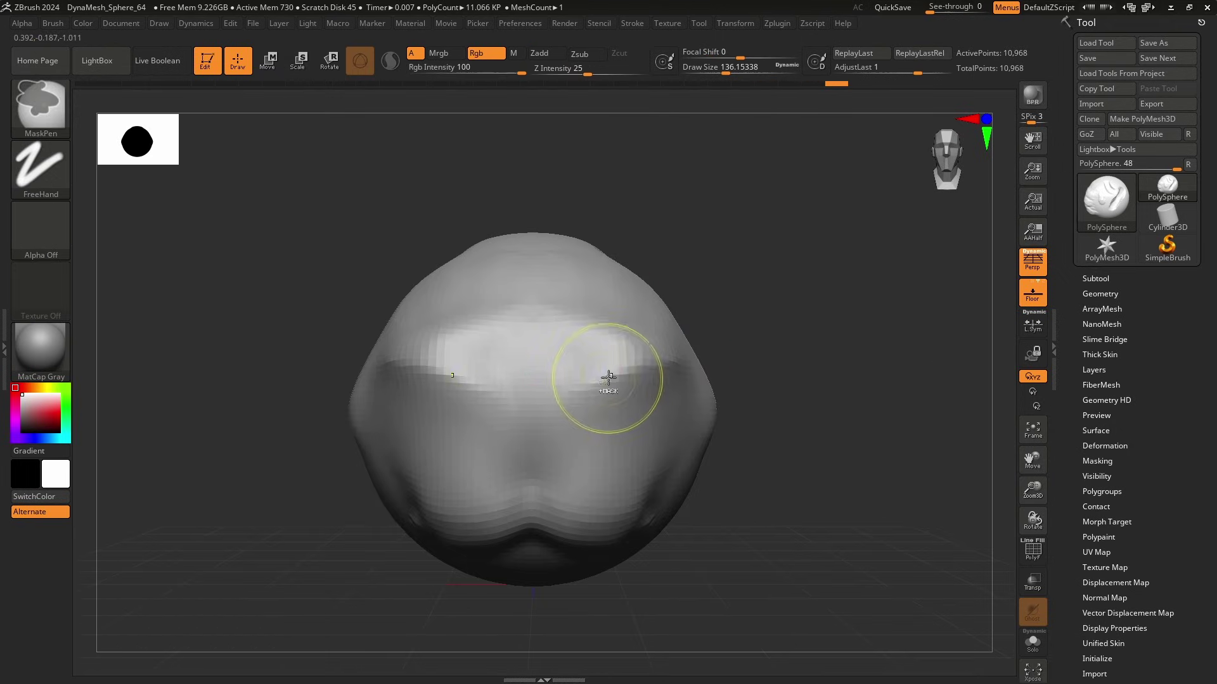
mouse_move(608, 379)
left_mouse_down("ctrl")
mouse_move(624, 374)
mouse_move(620, 427)
mouse_move(591, 365)
mouse_move(617, 363)
mouse_move(609, 278)
mouse_move(629, 320)
left_mouse_up("ctrl")
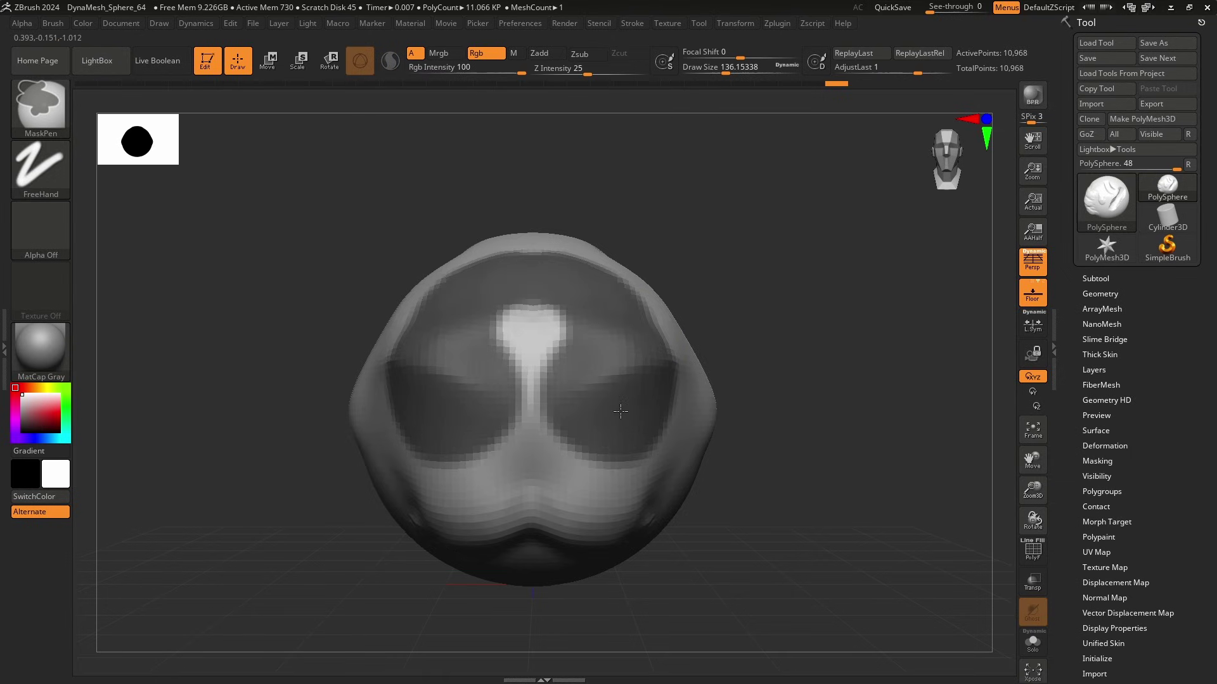
mouse_move(553, 345)
left_mouse_down()
mouse_move(543, 320)
mouse_move(532, 468)
mouse_move(442, 289)
mouse_move(384, 415)
mouse_move(367, 522)
mouse_move(507, 494)
mouse_move(327, 403)
left_mouse_up()
left_click_drag(774, 345, 653, 279)
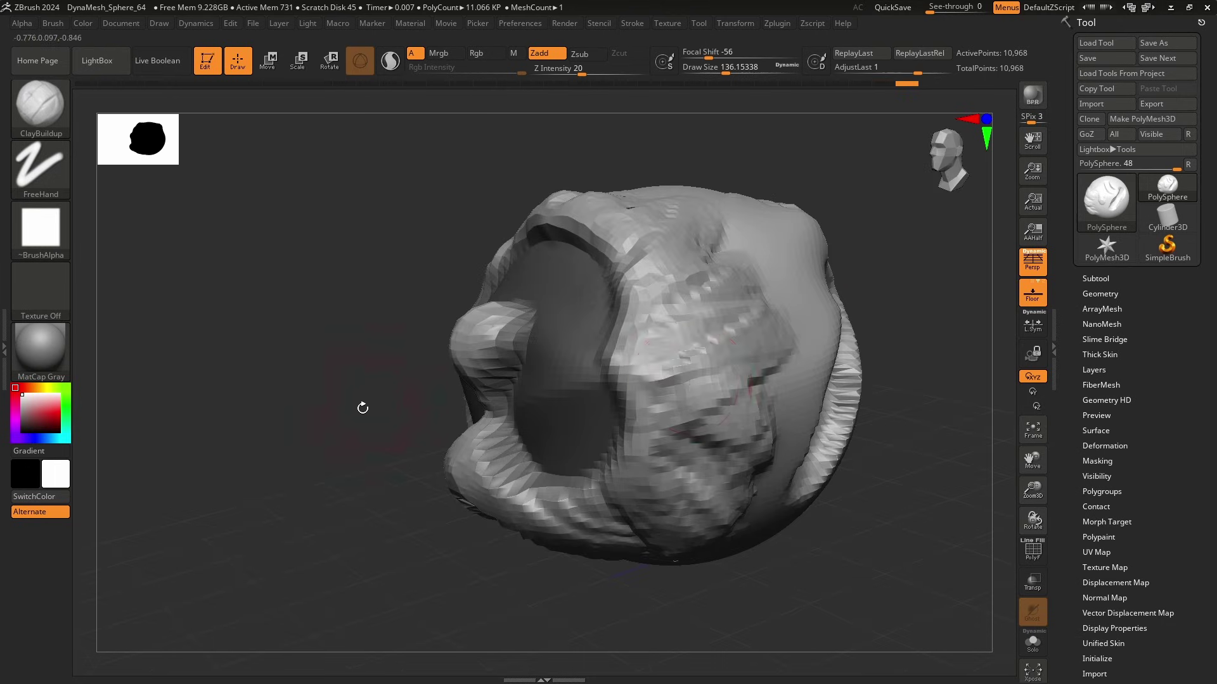
Clear the mask from the face, and try a rectangular mask over the upper sides before clearing it too.
left_click_drag(368, 402, 671, 379, "shift")
key("ctrl")
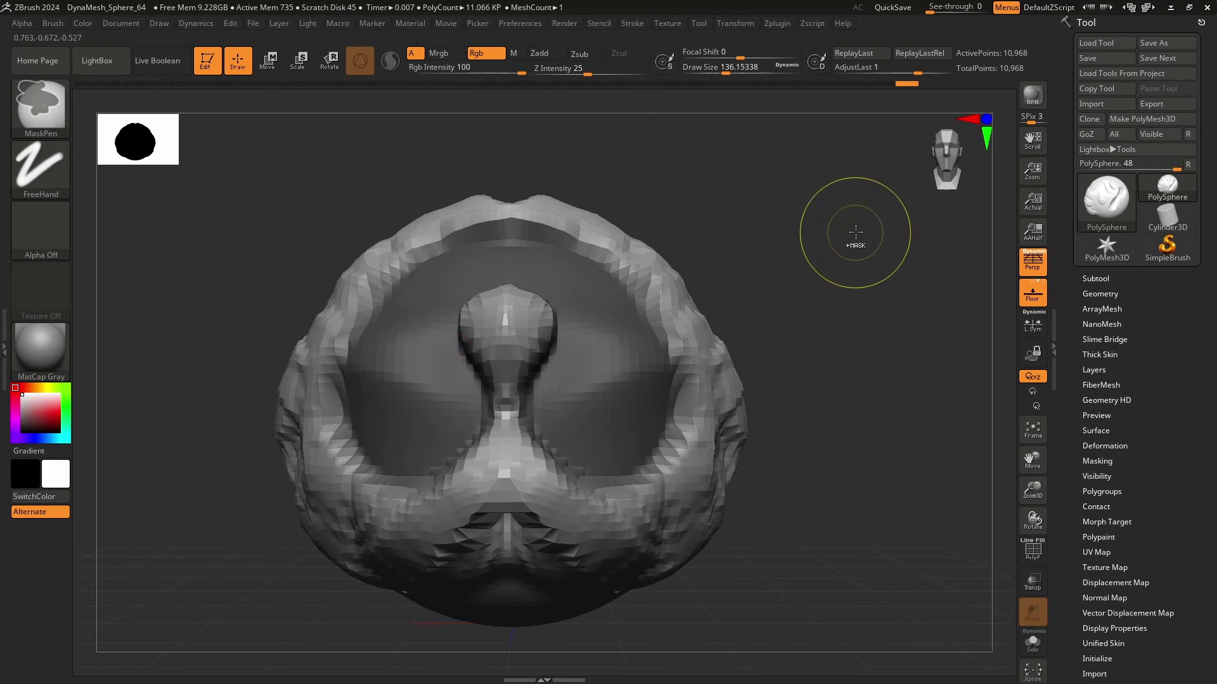
mouse_move(875, 225)
left_mouse_down("ctrl")
mouse_move(814, 312)
mouse_move(788, 326)
left_mouse_up("ctrl")
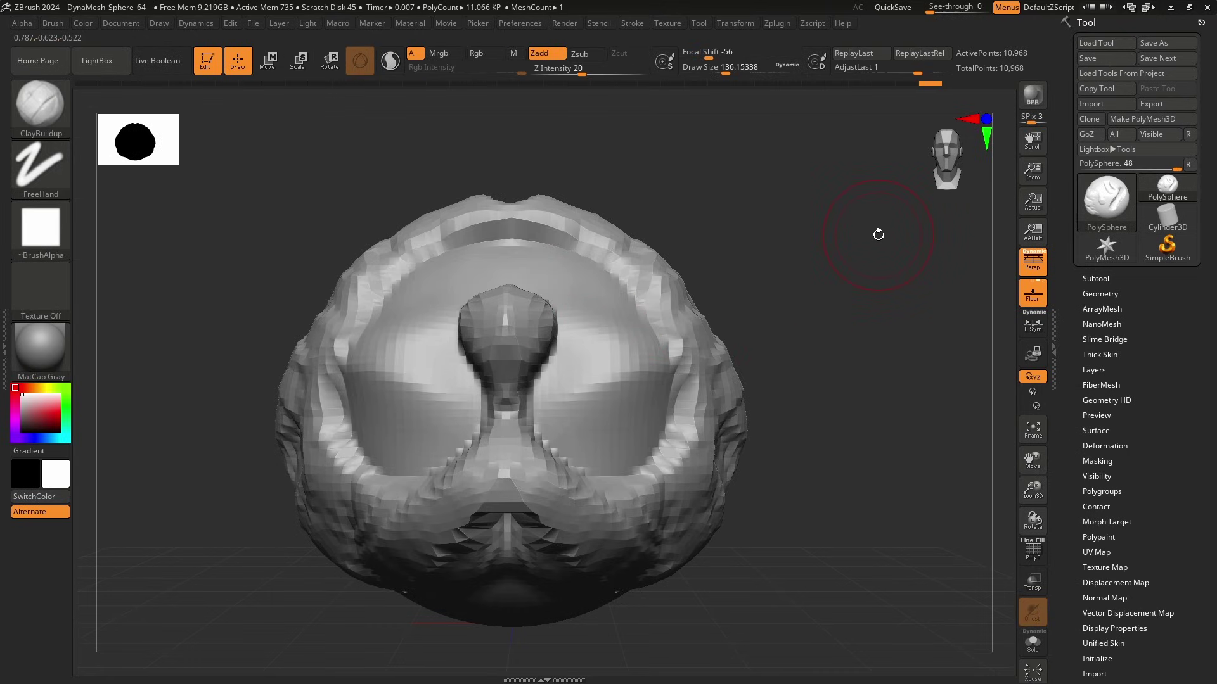
mouse_move(879, 226)
left_mouse_down("ctrl")
mouse_move(728, 353)
mouse_move(588, 378)
left_mouse_up("ctrl")
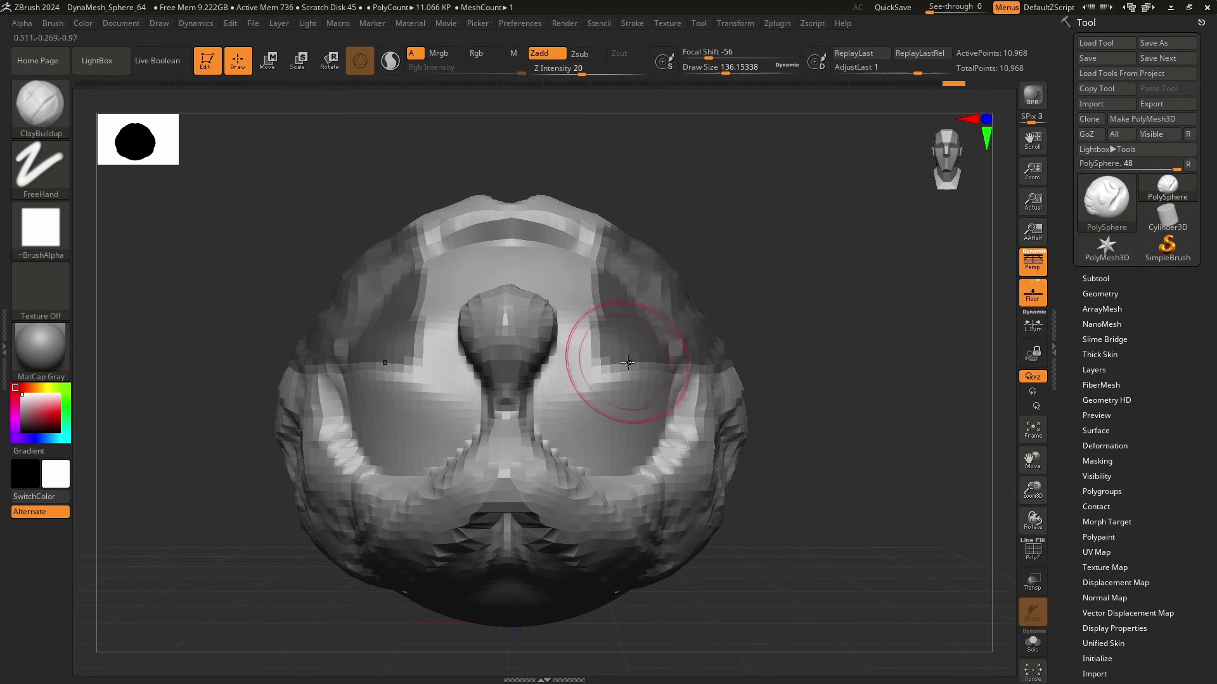
mouse_move(843, 317)
left_mouse_down()
mouse_move(738, 330)
mouse_move(731, 316)
mouse_move(886, 242)
mouse_move(813, 320)
left_mouse_up()
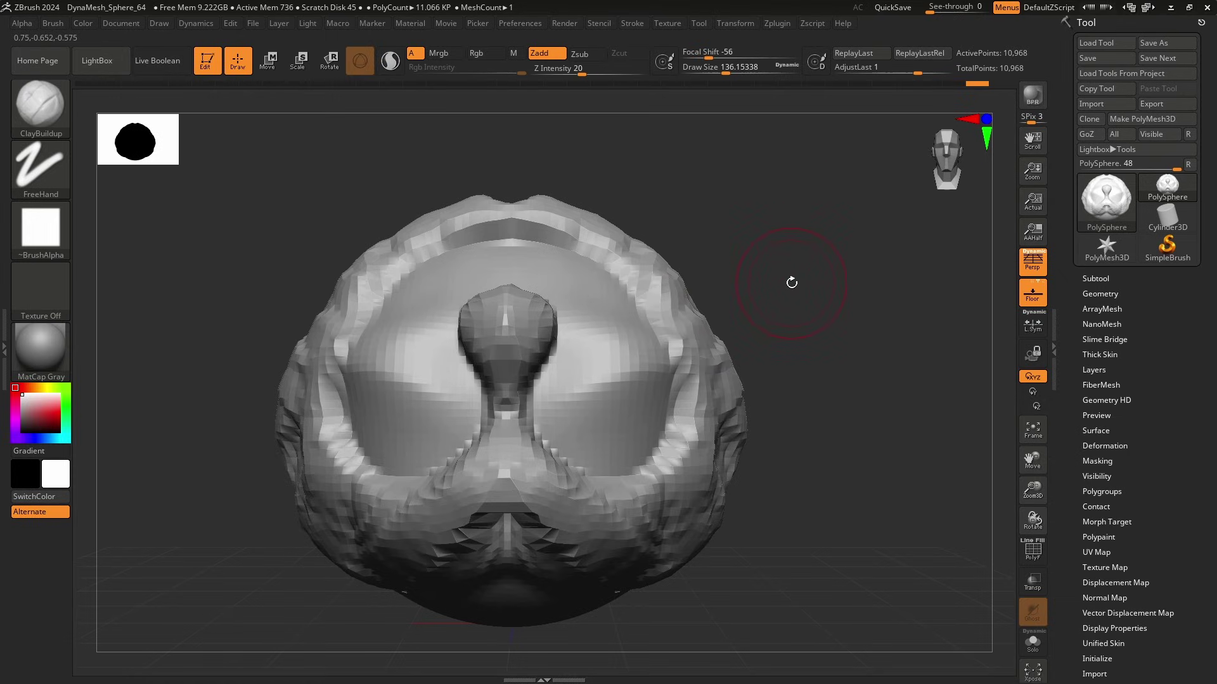
Mask both eye sockets with MaskPen, invert the mask and clear it.
mouse_move(787, 448)
right_mouse_down("ctrl")
mouse_move(659, 352)
mouse_move(608, 374)
right_mouse_up("ctrl")
left_click_drag(525, 367, 547, 353, "ctrl")
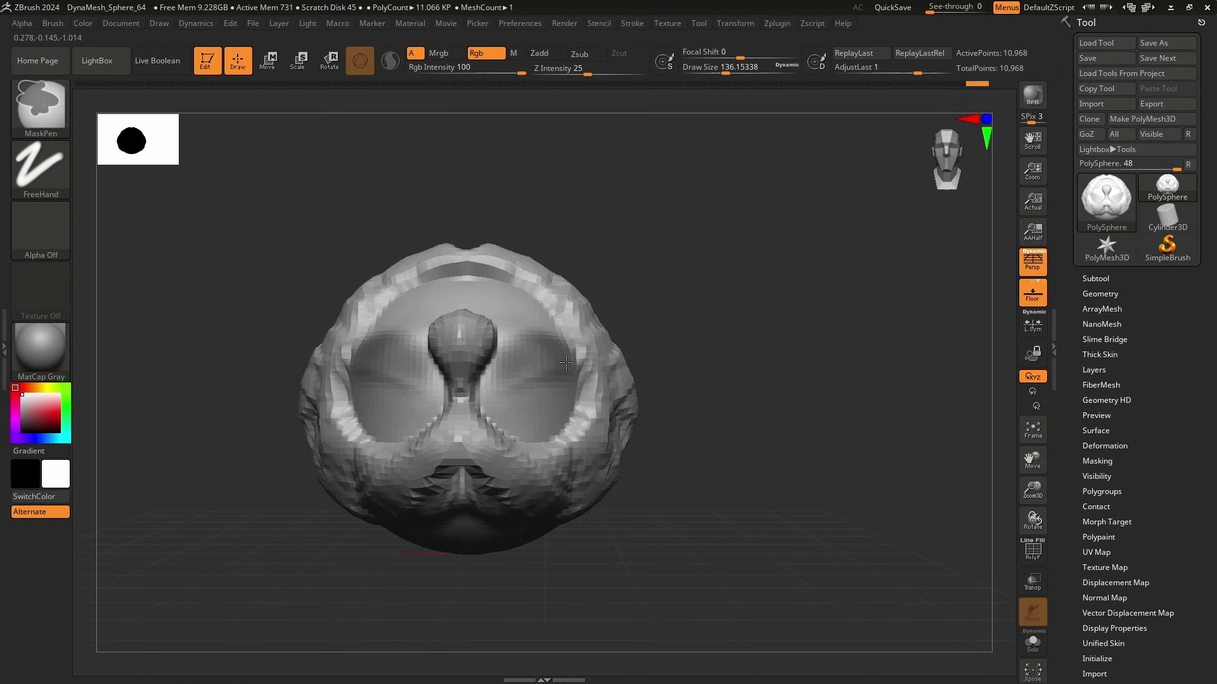
key("ctrl")
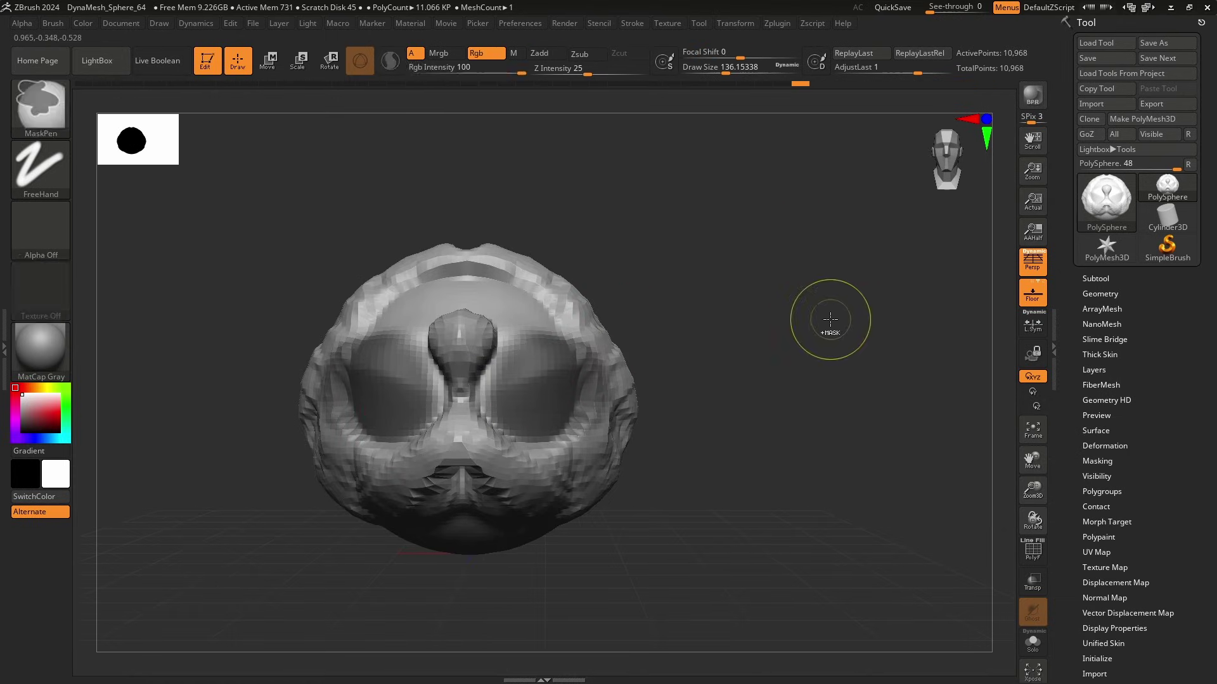
left_click(814, 325, "ctrl")
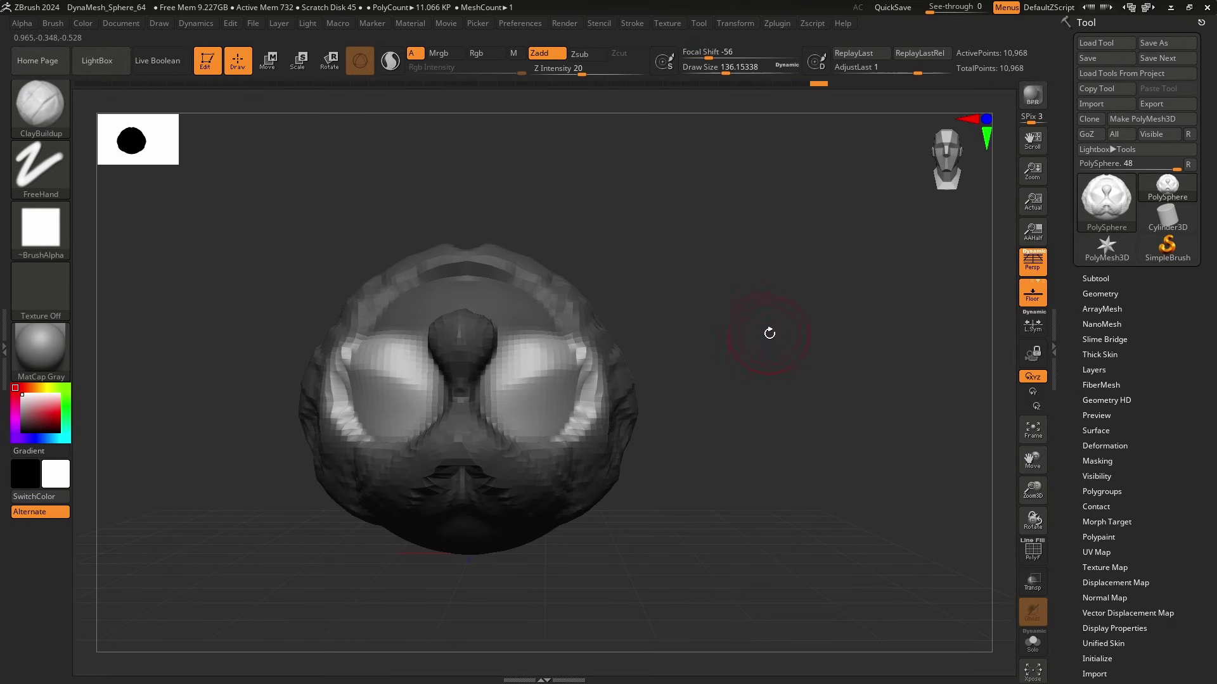
left_click_drag(867, 287, 694, 105, "ctrl")
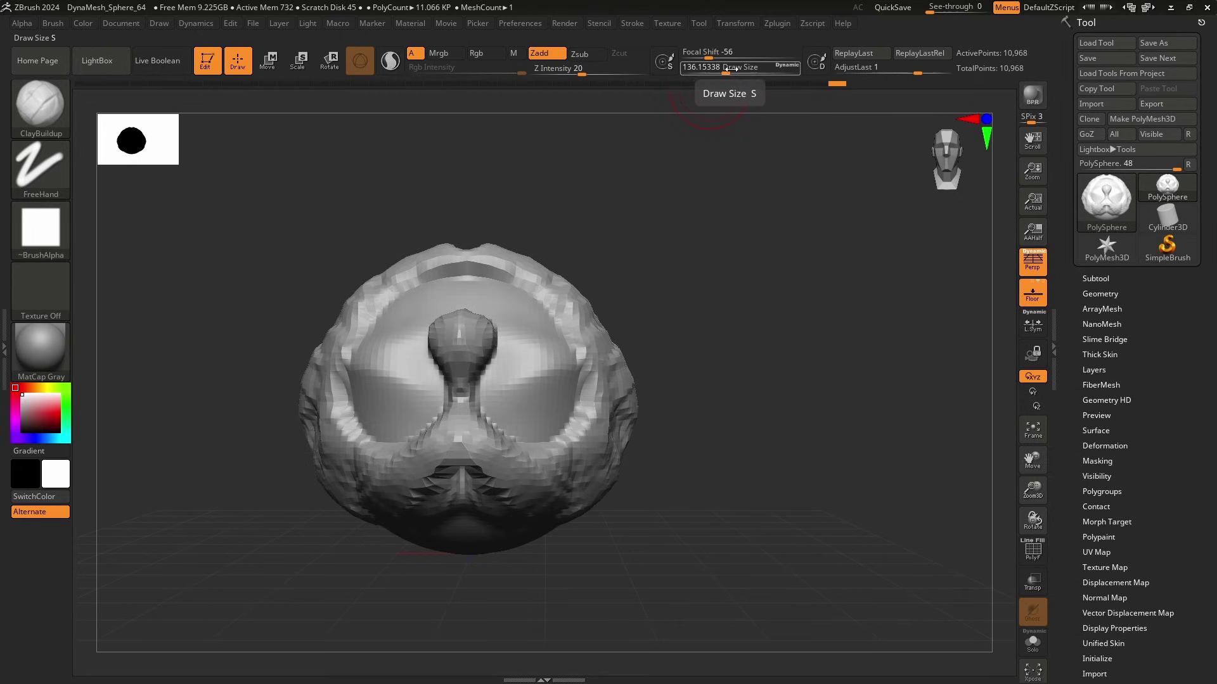
Set the brush draw size to about 262 and scrub the undo history back to the inverted eye-socket mask.
left_click_drag(729, 69, 684, 102)
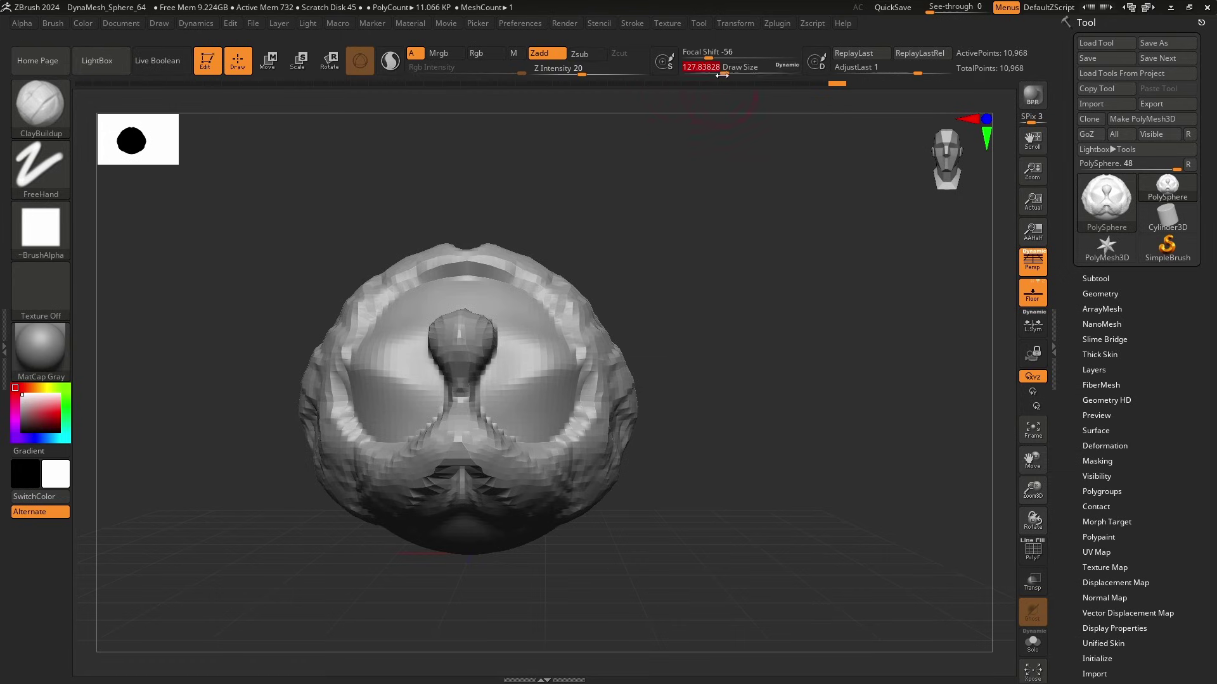
key("s")
left_click_drag(558, 368, 575, 370)
left_click_drag(695, 374, 501, 377)
mouse_move(632, 373)
left_mouse_down()
mouse_move(646, 375)
mouse_move(662, 422)
mouse_move(706, 440)
left_mouse_up()
mouse_move(711, 83)
left_mouse_down()
mouse_move(84, 84)
mouse_move(819, 84)
left_mouse_up()
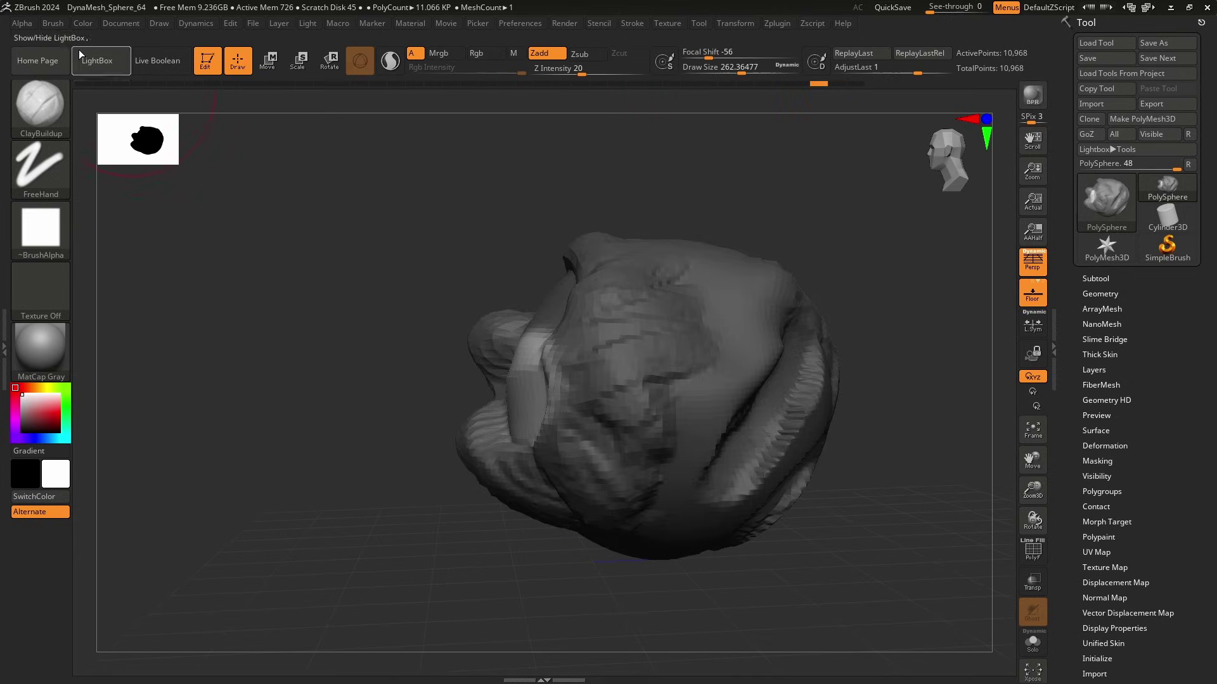
Clear the current document and load the DynaMesh_Sphere_128 project from LightBox.
left_click(124, 23)
left_click(188, 183)
left_click(645, 384)
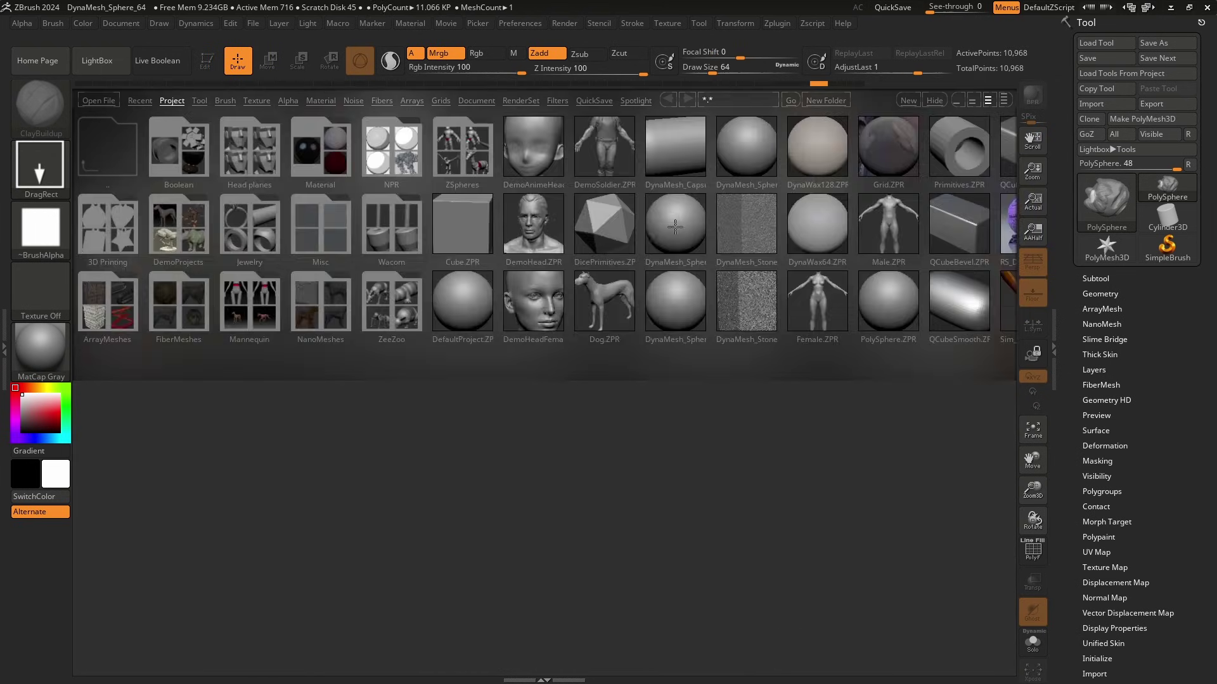
double_click(675, 226)
Choose the ClayBuildup brush and sculpt symmetrical eye sockets and a wide smile on the new sphere.
left_click(55, 122)
left_click(178, 120)
right_click_drag(451, 304, 455, 335, "ctrl")
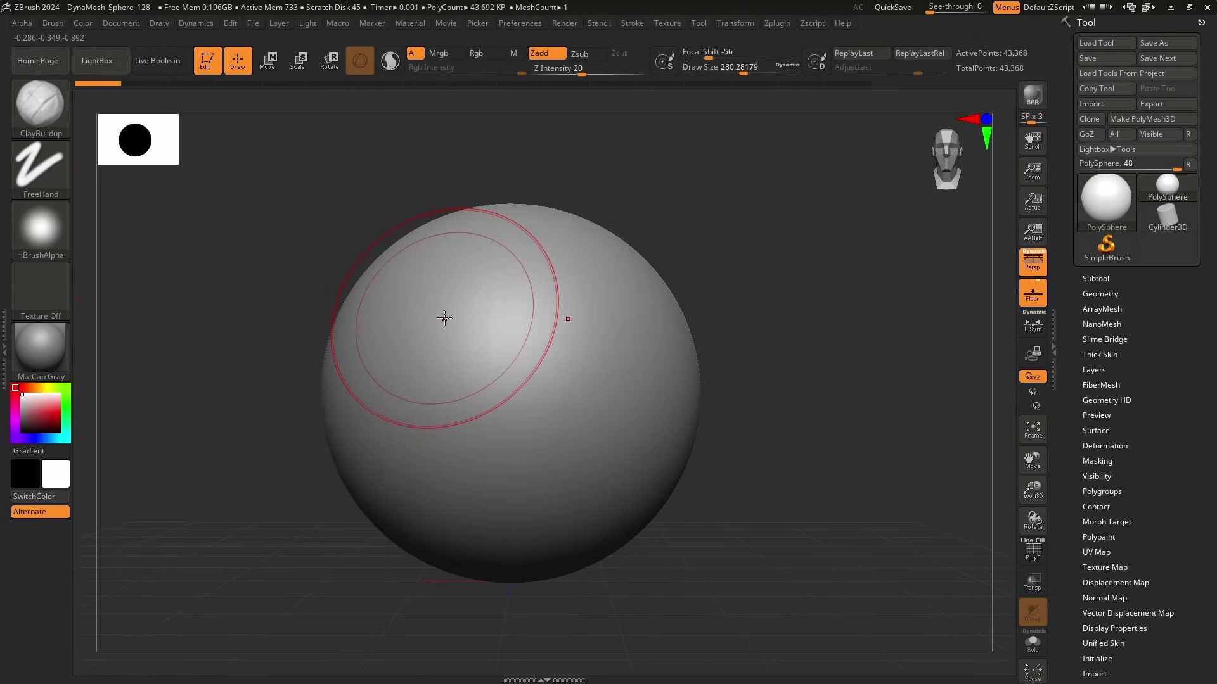
mouse_move(421, 317)
left_mouse_down()
mouse_move(456, 317)
mouse_move(426, 351)
left_mouse_up()
mouse_move(425, 435)
left_mouse_down()
mouse_move(543, 522)
mouse_move(566, 506)
left_mouse_up()
mouse_move(672, 408)
right_mouse_down()
mouse_move(558, 405)
mouse_move(645, 371)
right_mouse_up()
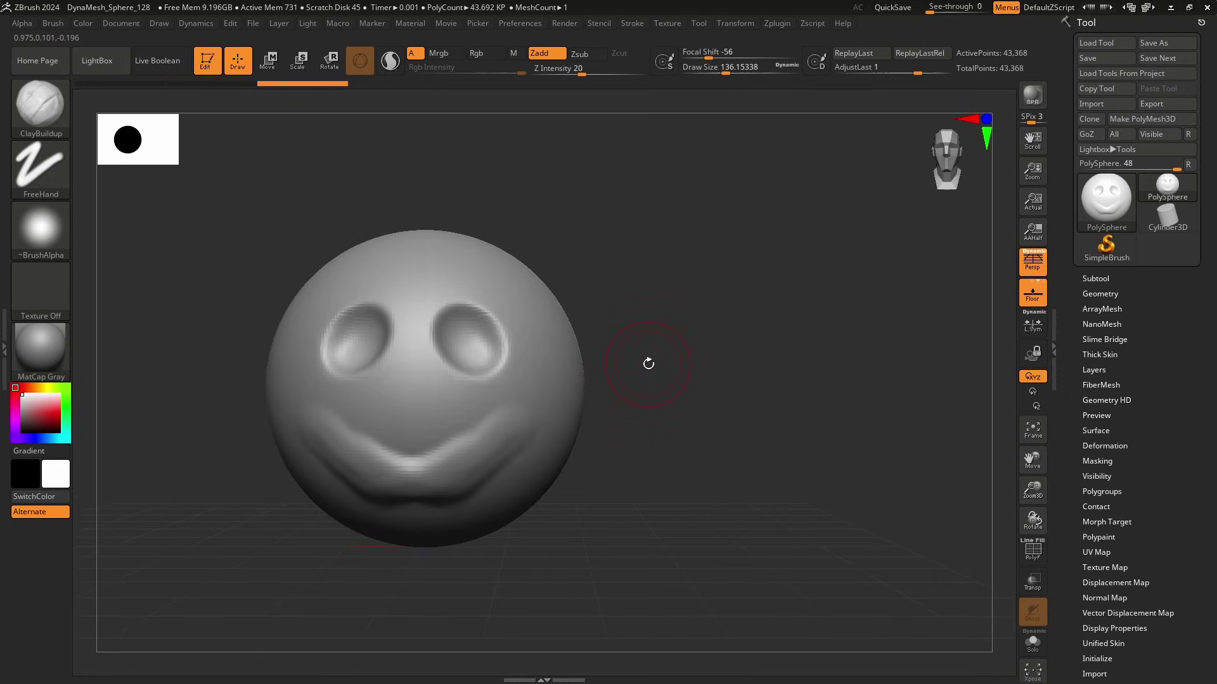
Insert a Cube3D mesh as a new subtool beneath the PolySphere.
left_click(1095, 278)
left_click(1102, 136)
left_click(1098, 137)
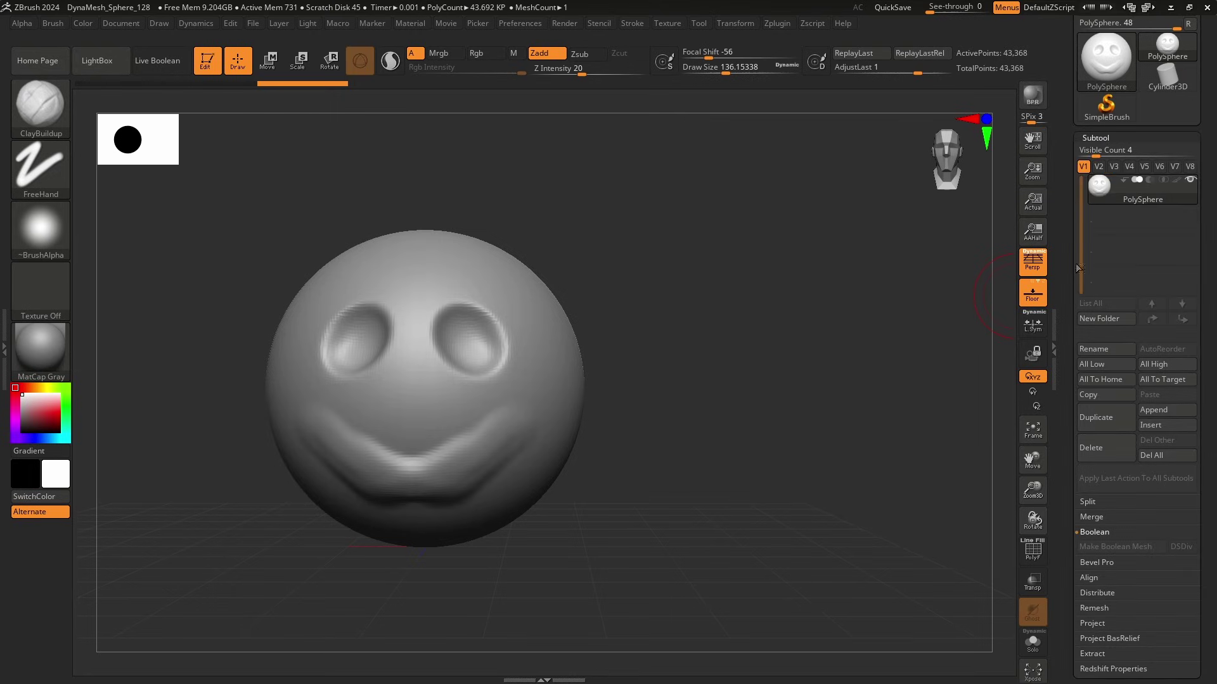
left_click(1166, 426)
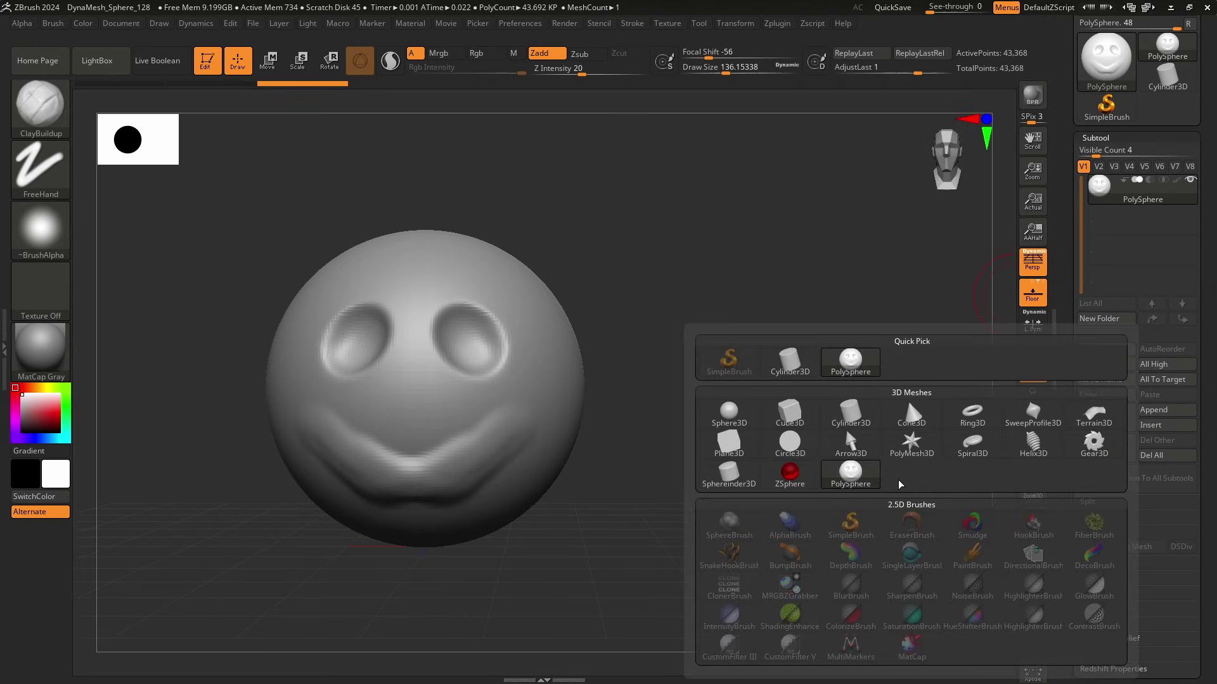
left_click(802, 418)
left_click_drag(741, 294, 988, 285)
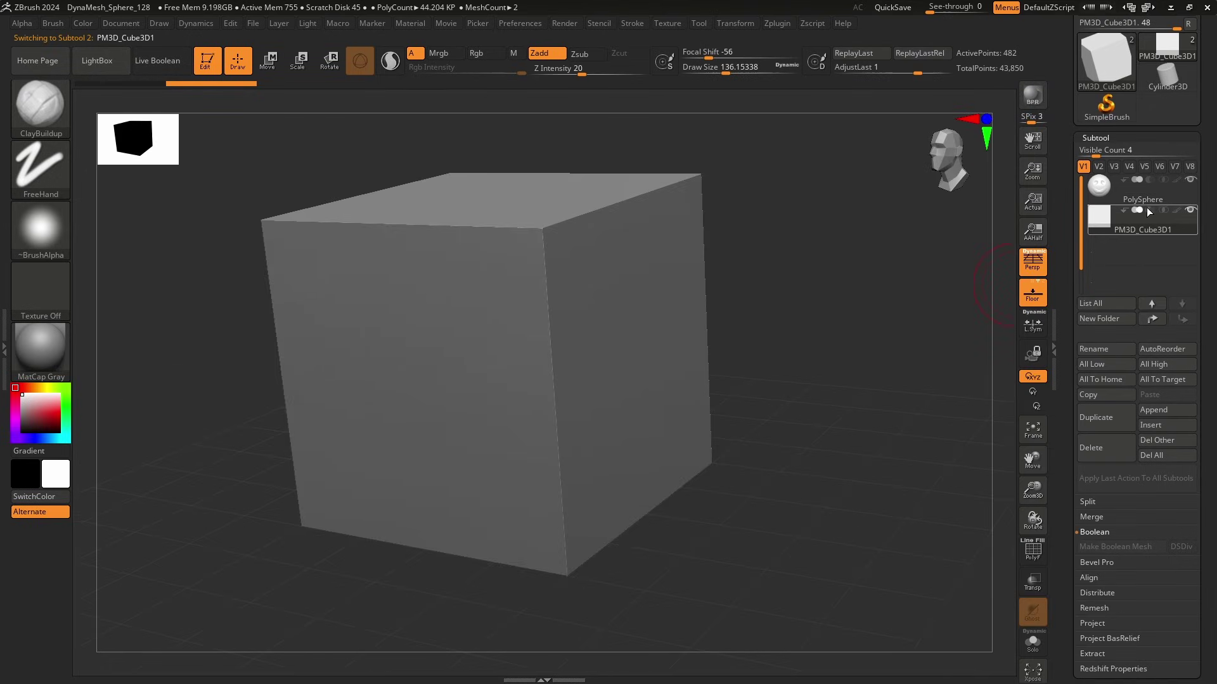
Switch between the PolySphere and cube subtools and toggle the cube's visibility, finishing with the cube selected and shown.
mouse_move(1190, 214)
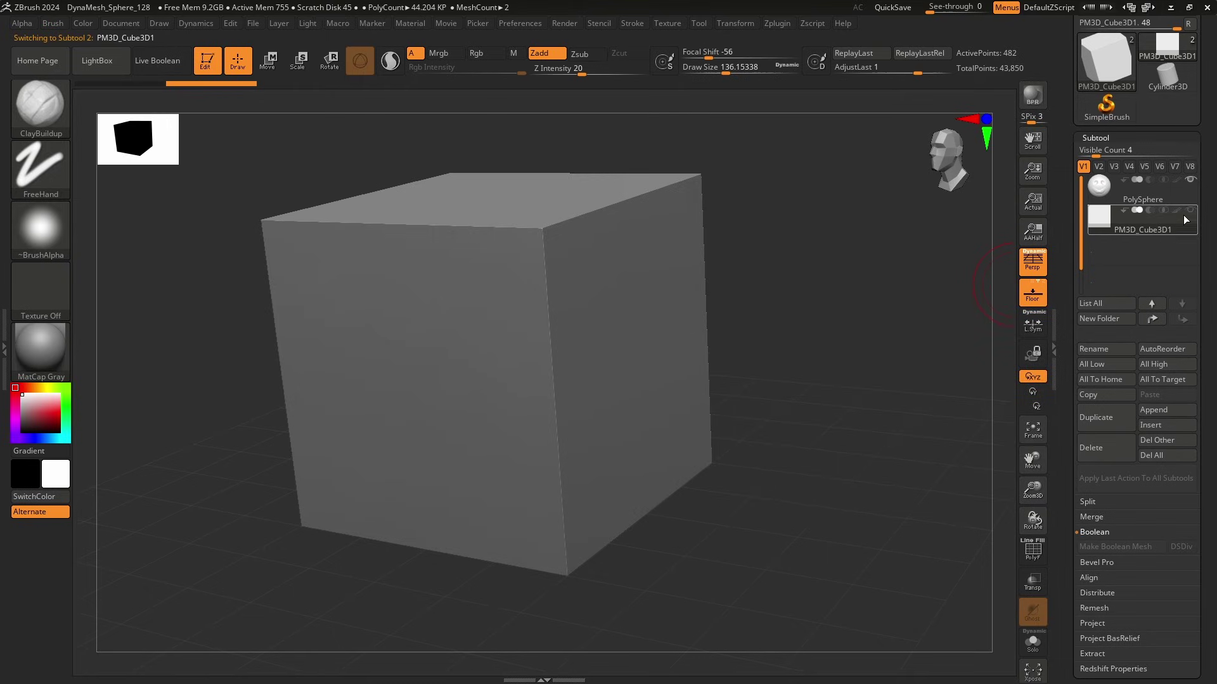
left_click(1096, 190)
mouse_move(1174, 229)
left_click(1190, 211)
left_click(1191, 210)
left_click(1190, 211)
left_click(1095, 225)
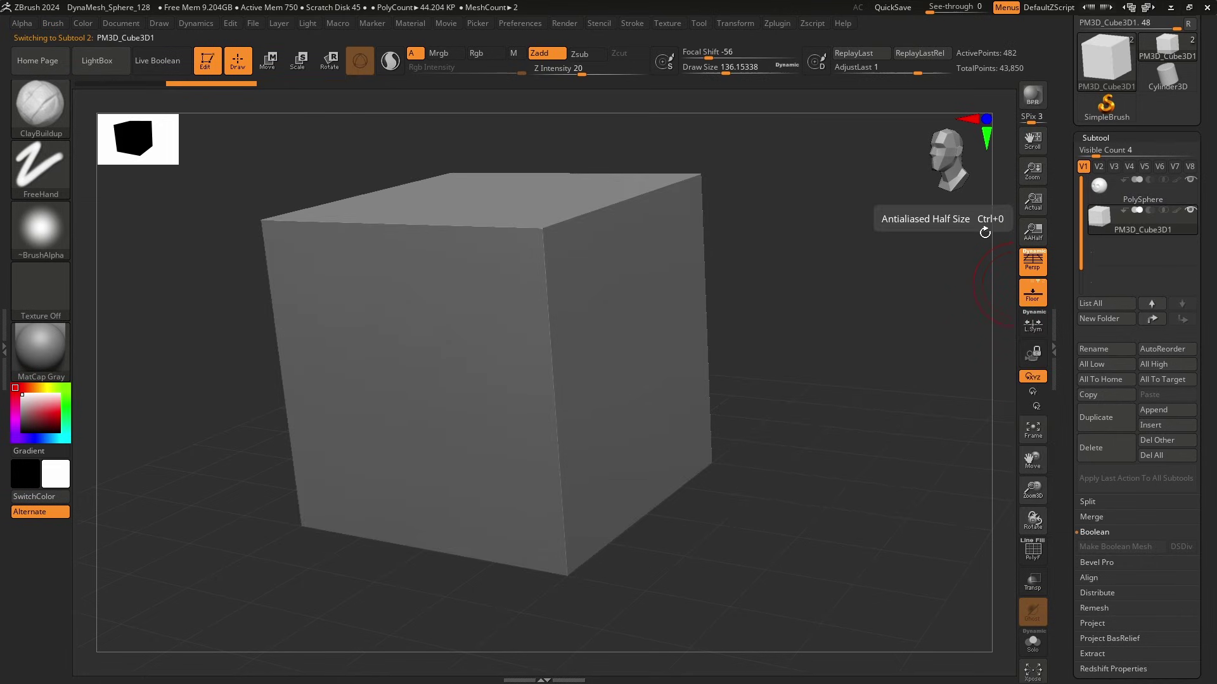
Try the Move, Scale and Rotate modes on the cube and move it sideways along X beside the sphere.
left_click(268, 62)
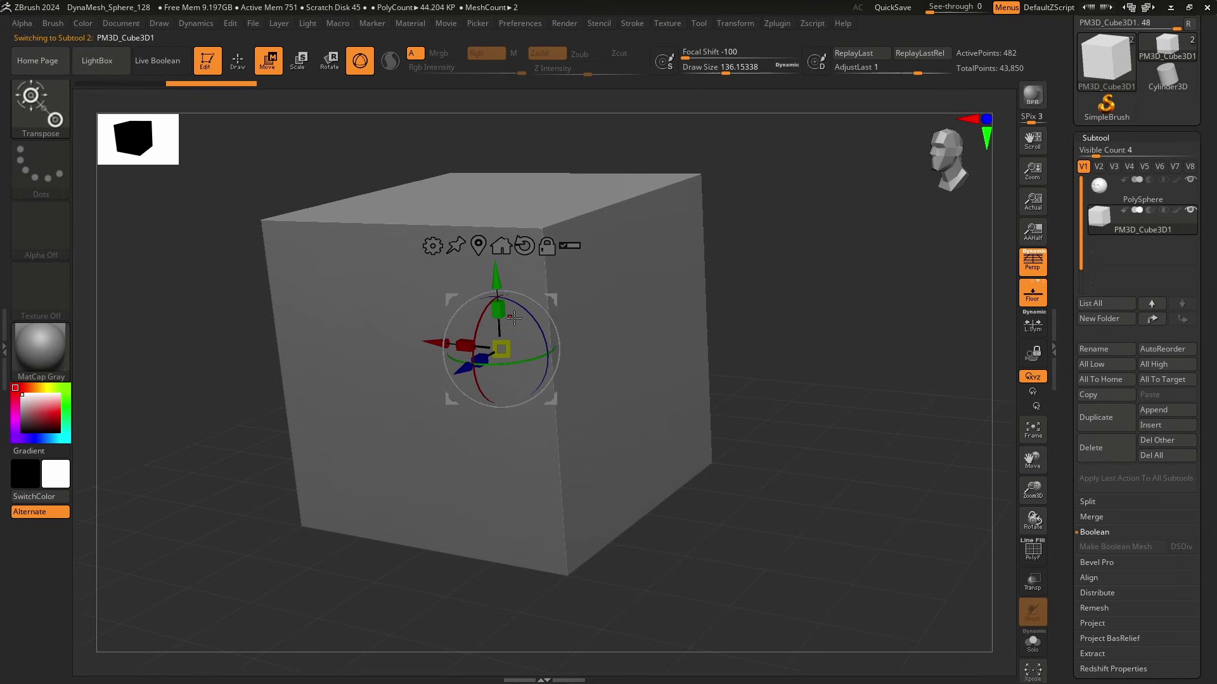
key("e")
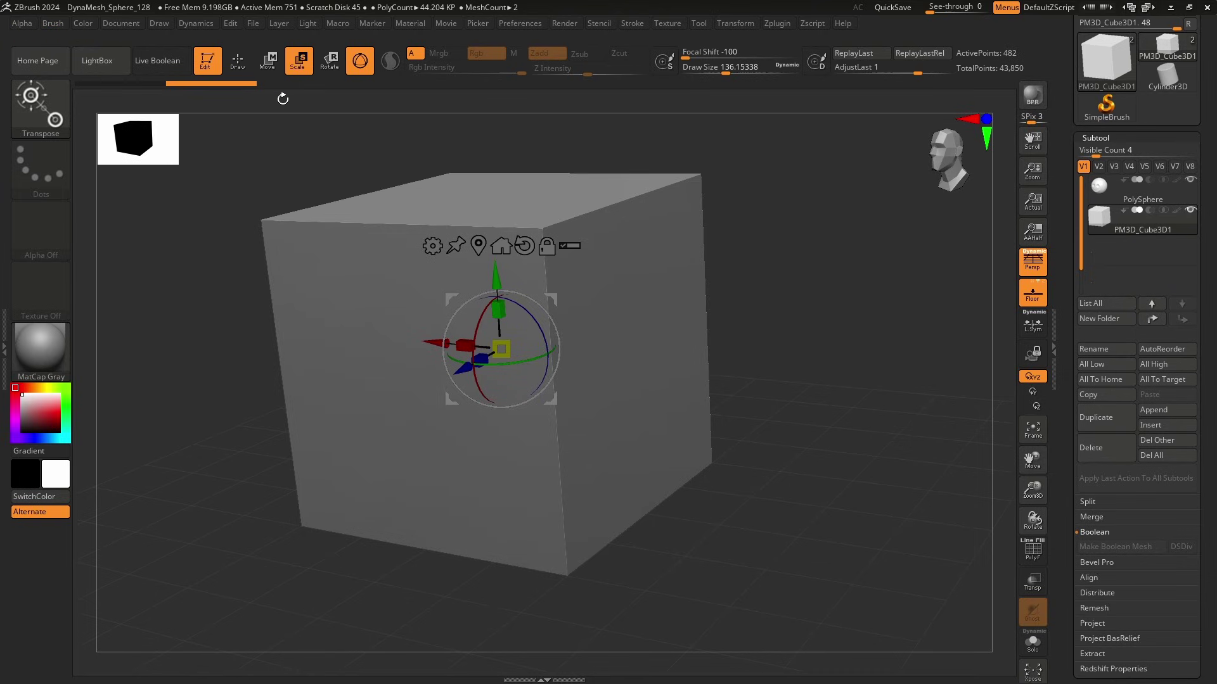
left_click(324, 68)
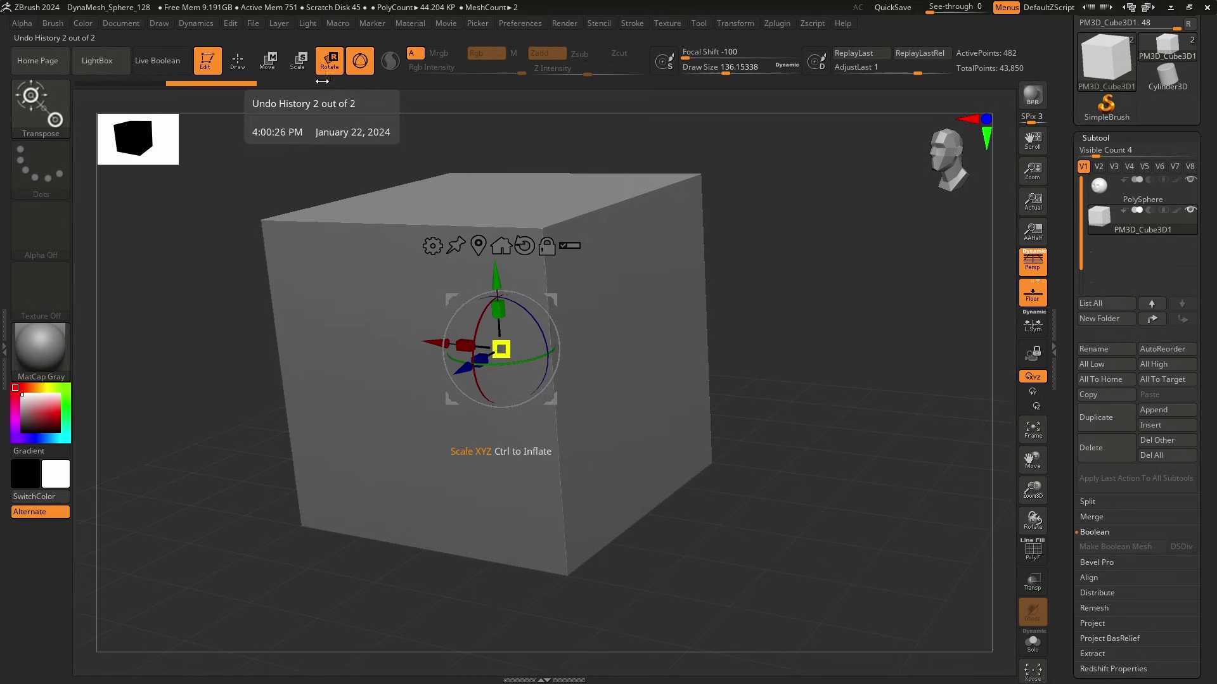
key("w")
left_click_drag(436, 340, 739, 352)
Try out the gizmo's different transformations on the cube and undo each one.
mouse_move(875, 343)
left_mouse_down()
mouse_move(820, 297)
mouse_move(872, 340)
mouse_move(829, 290)
mouse_move(889, 363)
mouse_move(822, 375)
mouse_move(853, 317)
mouse_move(855, 336)
left_mouse_up()
key("ctrl+z")
key("ctrl+z")
left_click_drag(871, 394, 871, 395)
right_click_drag(870, 394, 733, 374, "ctrl")
key("ctrl+z")
left_click_drag(705, 317, 708, 267)
key("ctrl+z")
left_click_drag(707, 356, 675, 375)
key("ctrl+z")
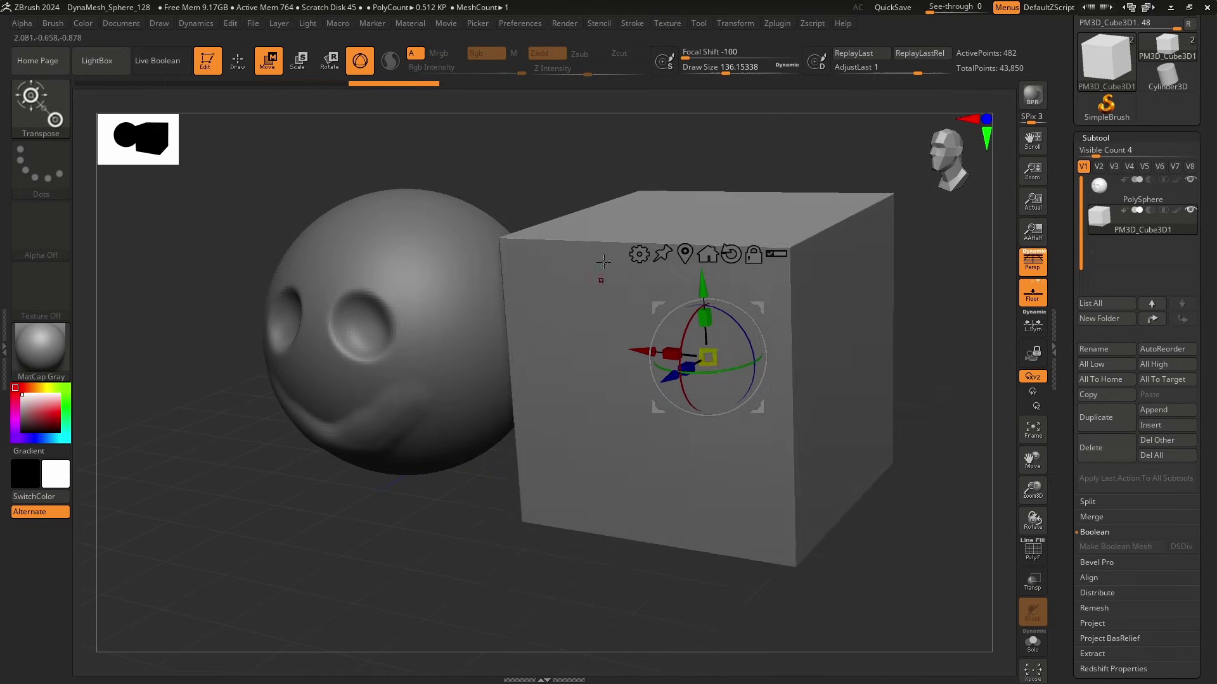
Scale the cube down with the gizmo into a small thin box beside the sphere.
right_click_drag(715, 459, 836, 318, "shift")
left_click_drag(744, 368, 879, 379)
left_click_drag(765, 356, 553, 356)
right_click_drag(722, 346, 640, 338)
left_click_drag(682, 355, 603, 415)
right_click_drag(603, 415, 742, 409, "shift")
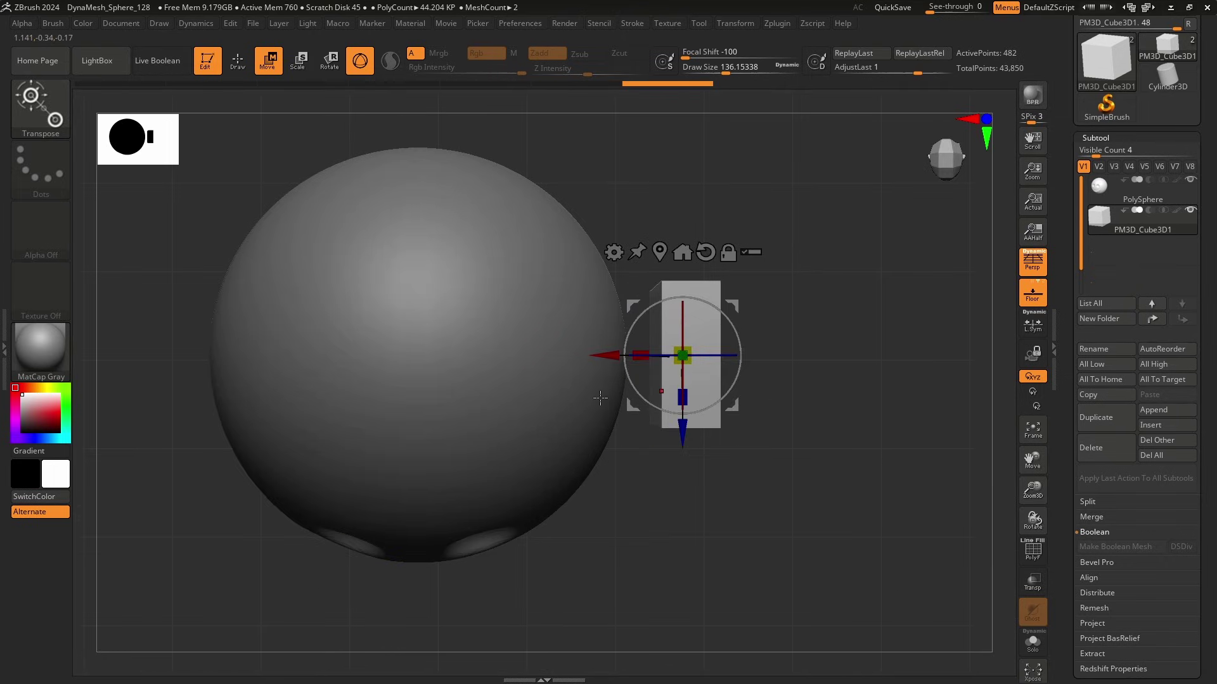
Angle the thin box, move it along X into the side of the head and return to Draw mode.
right_click_drag(822, 369, 723, 361)
left_click_drag(698, 397, 700, 398)
right_click_drag(700, 397, 710, 334)
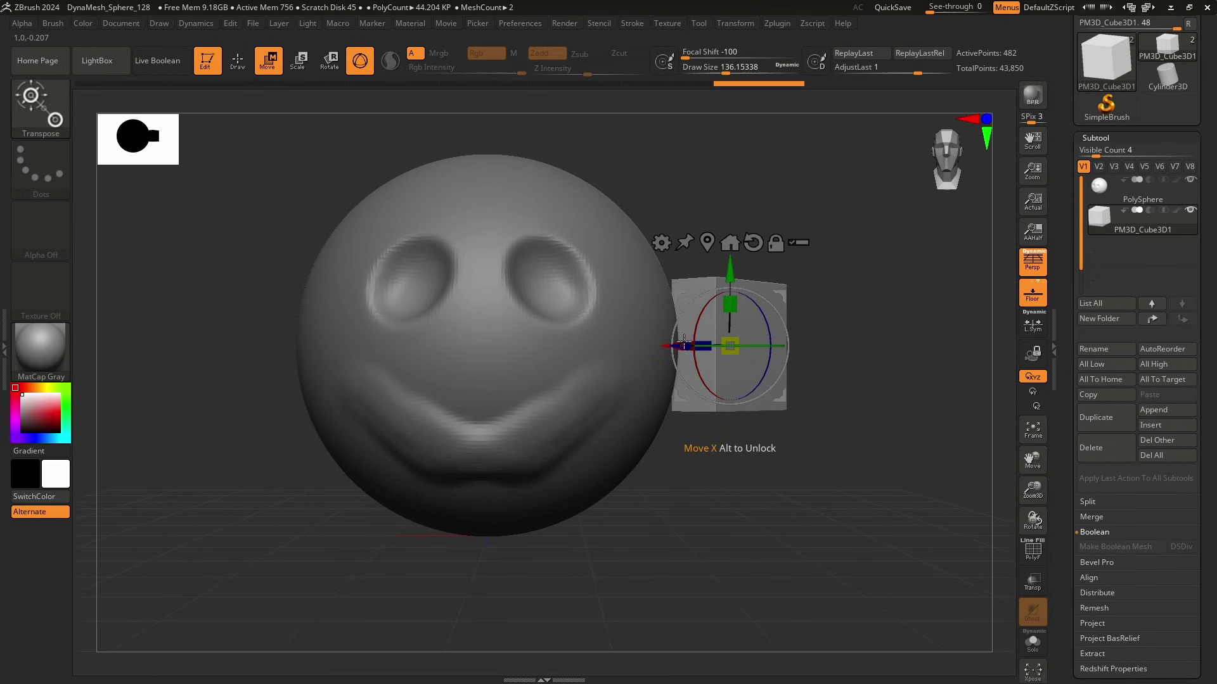
left_click_drag(684, 343, 656, 345)
key("q")
Choose the Move Topological brush for the box with a draw size of about 280.
right_click_drag(812, 289, 688, 340)
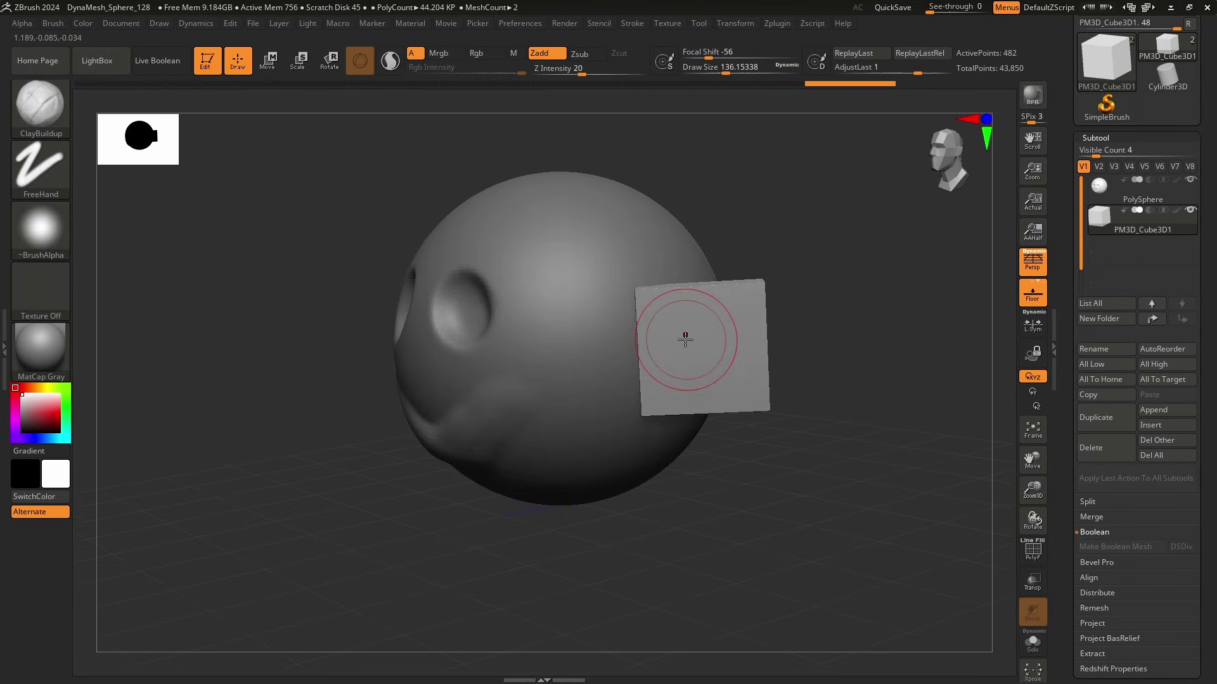
key("b")
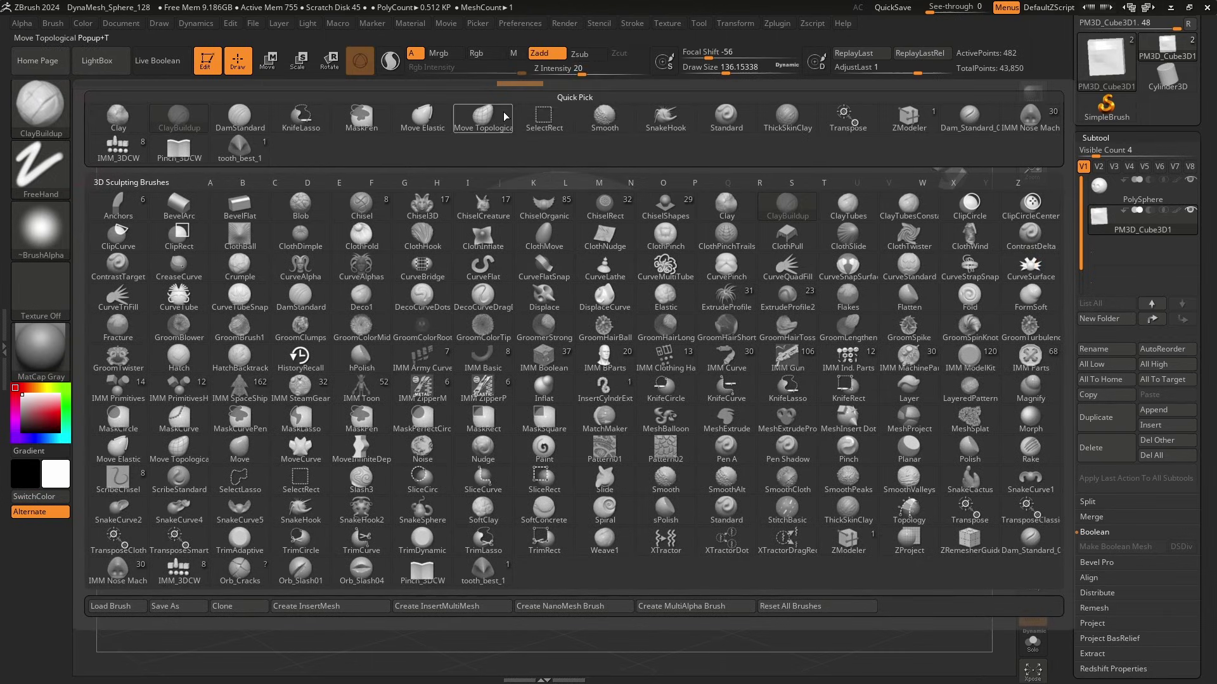
left_click(474, 121)
key("s")
left_click(702, 306)
key("f")
Pull the box's upper, lower and inner surfaces into a tall, rough ear shape with Move Topological.
left_click_drag(649, 334, 651, 245)
left_click_drag(640, 479, 673, 564)
left_click_drag(698, 418, 739, 403)
mouse_move(708, 415)
right_mouse_down()
mouse_move(664, 434)
mouse_move(704, 415)
right_mouse_up()
left_click_drag(662, 336, 682, 348)
right_click_drag(684, 380, 766, 329)
Select the PolySphere subtool, show its Move gizmo and return to Draw mode.
left_click(1099, 193)
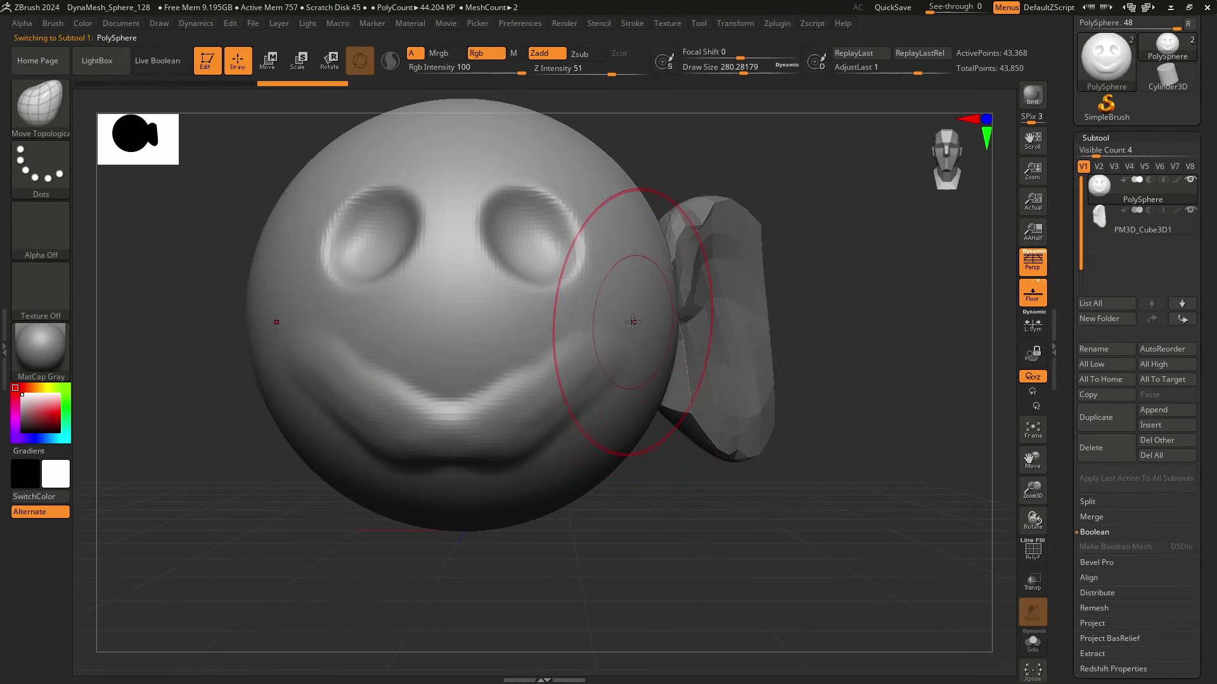
key("w")
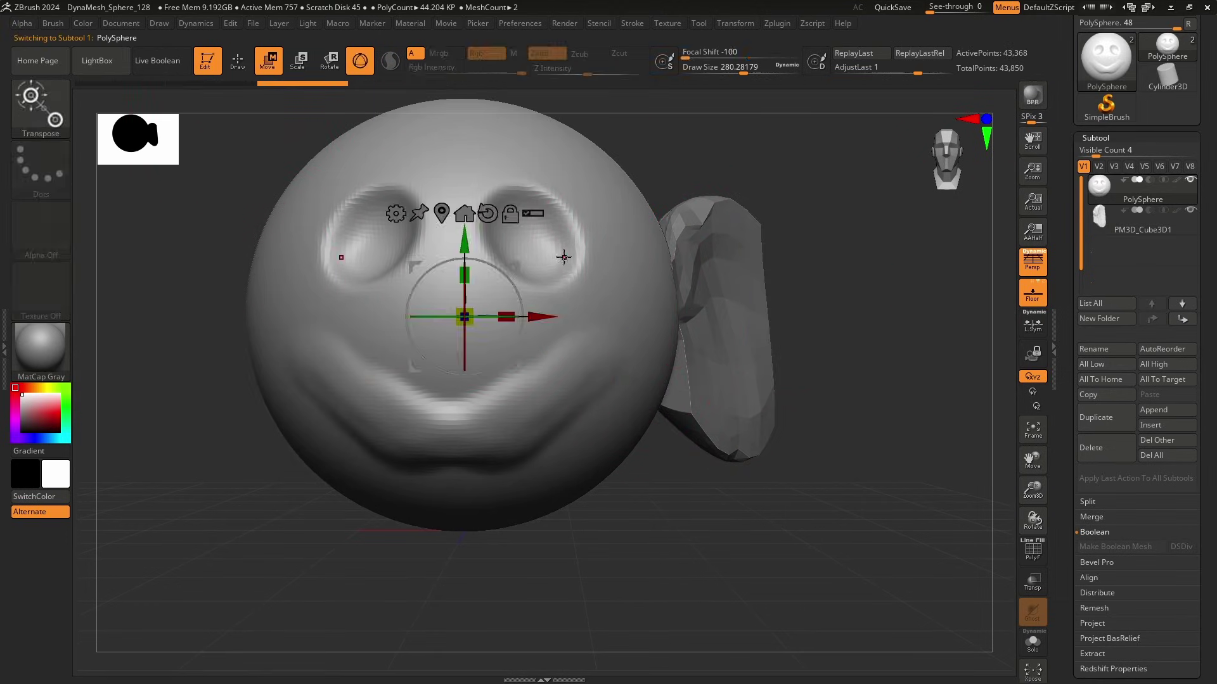
left_click(238, 62)
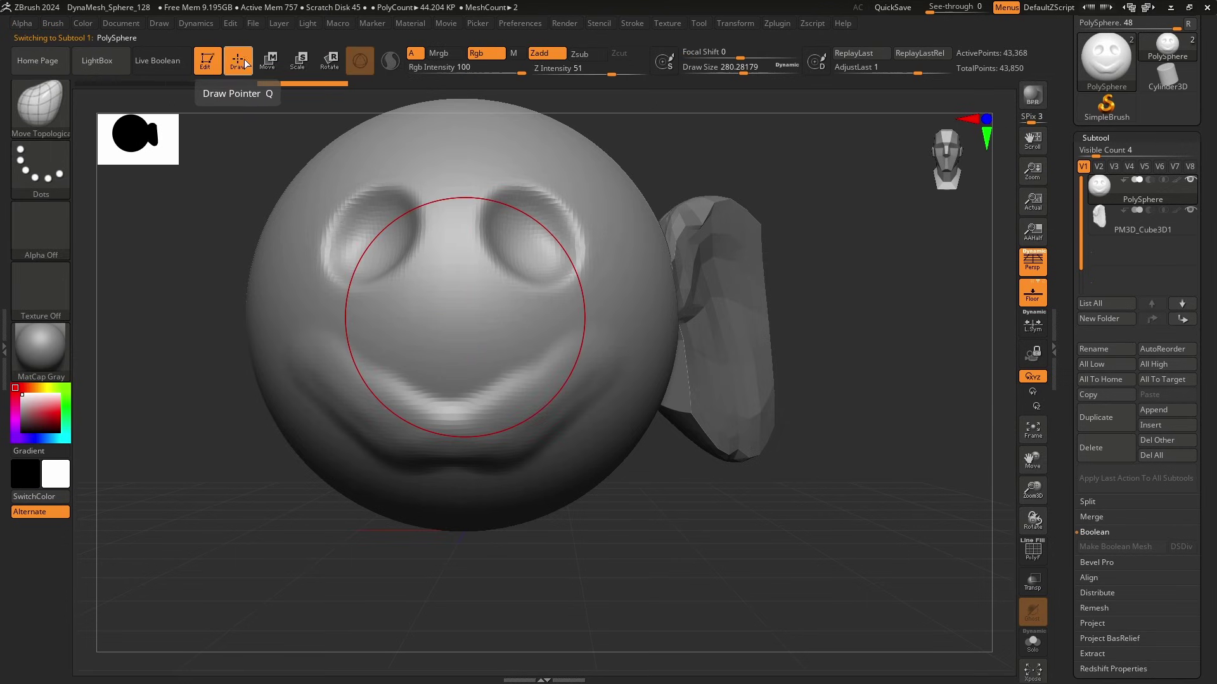
Reduce the draw size to about 94, choose the ClayBuildup brush and build up a raised band above the mouth of the head.
key("bracketleft")
key("bracketleft")
key("bracketleft")
key("bracketleft")
key("bracketleft")
left_click_drag(495, 317, 597, 317)
key("ctrl+z")
left_click(183, 126)
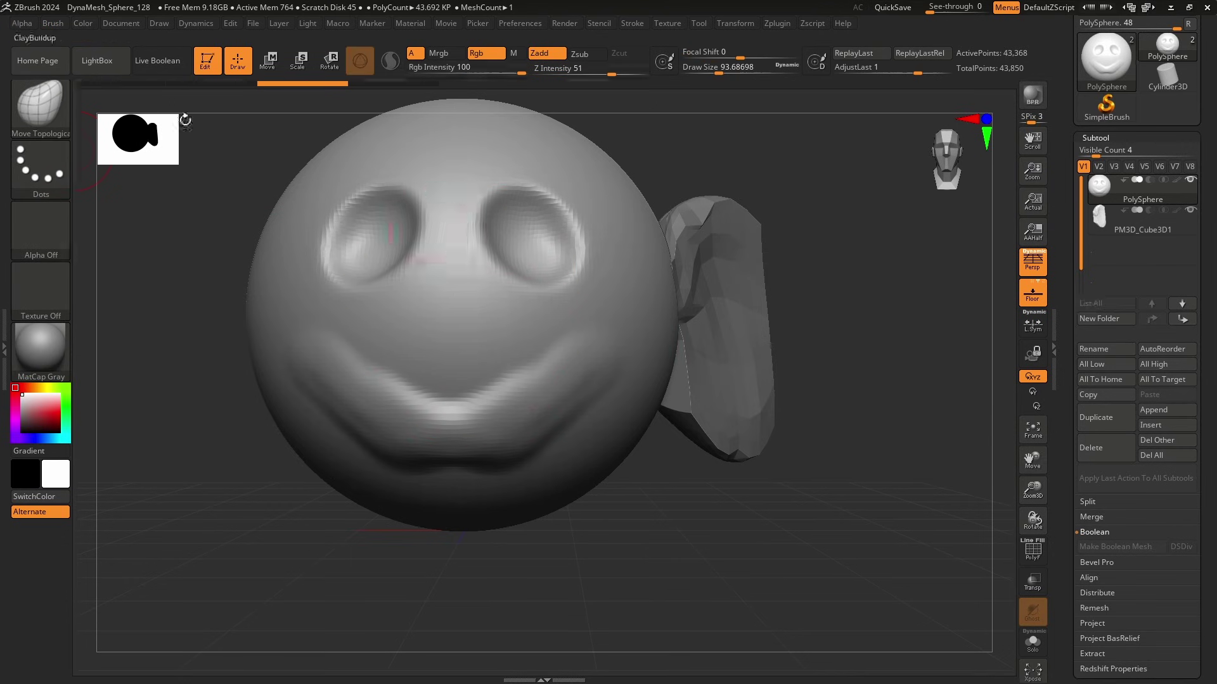
left_click_drag(421, 331, 553, 330)
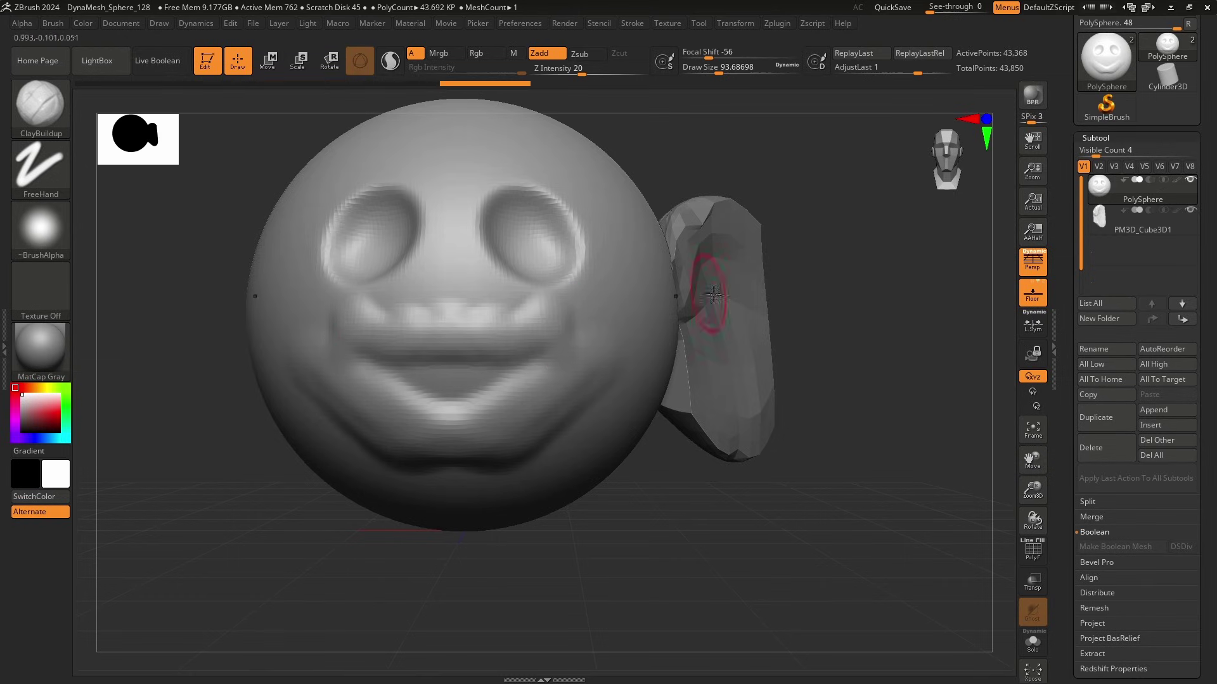
Switch the active subtool between the ear and the head, ending on PolySphere, and build up the upper lip and cheeks with ClayBuildup.
left_click(1115, 231)
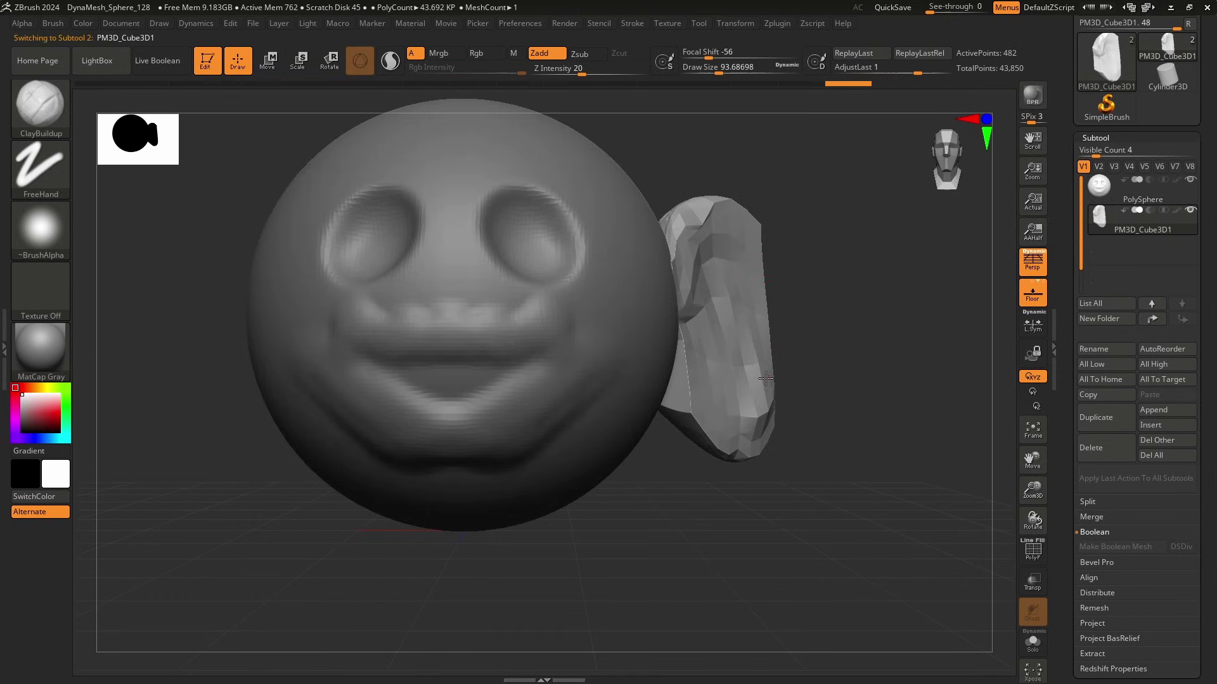
left_click(439, 290, "alt")
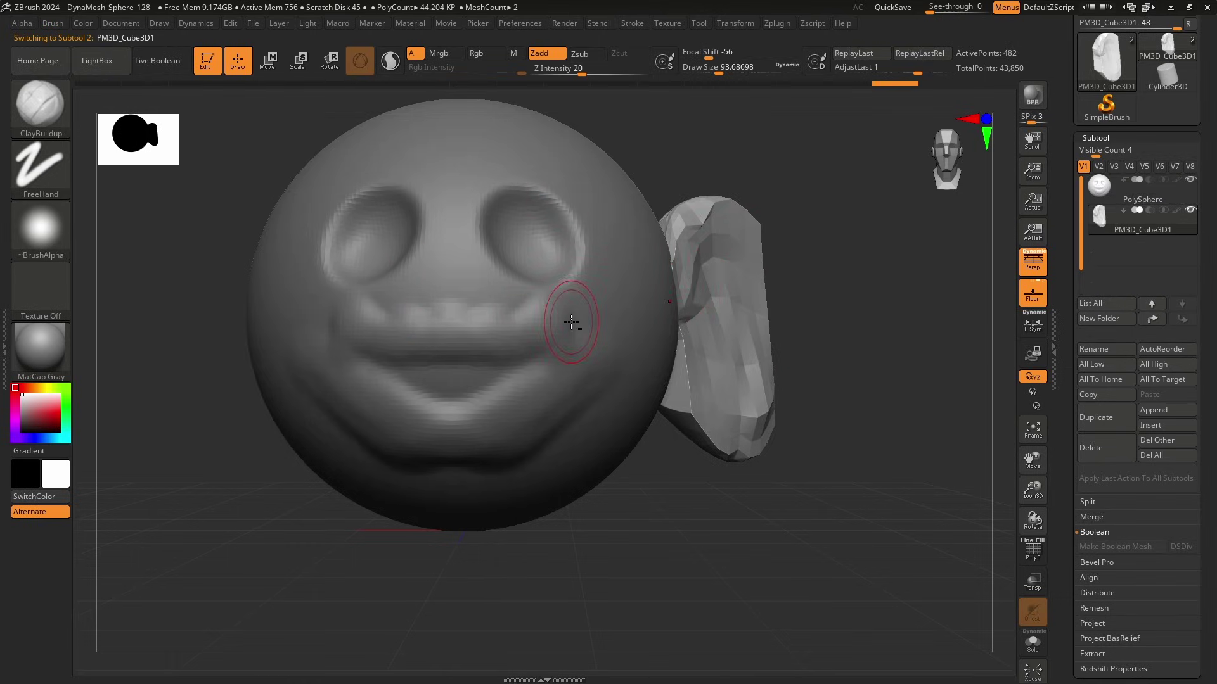
left_click(729, 304, "alt")
left_click(452, 292, "alt")
mouse_move(451, 291)
left_mouse_down()
mouse_move(431, 322)
mouse_move(564, 303)
left_mouse_up()
left_click_drag(564, 304, 586, 346)
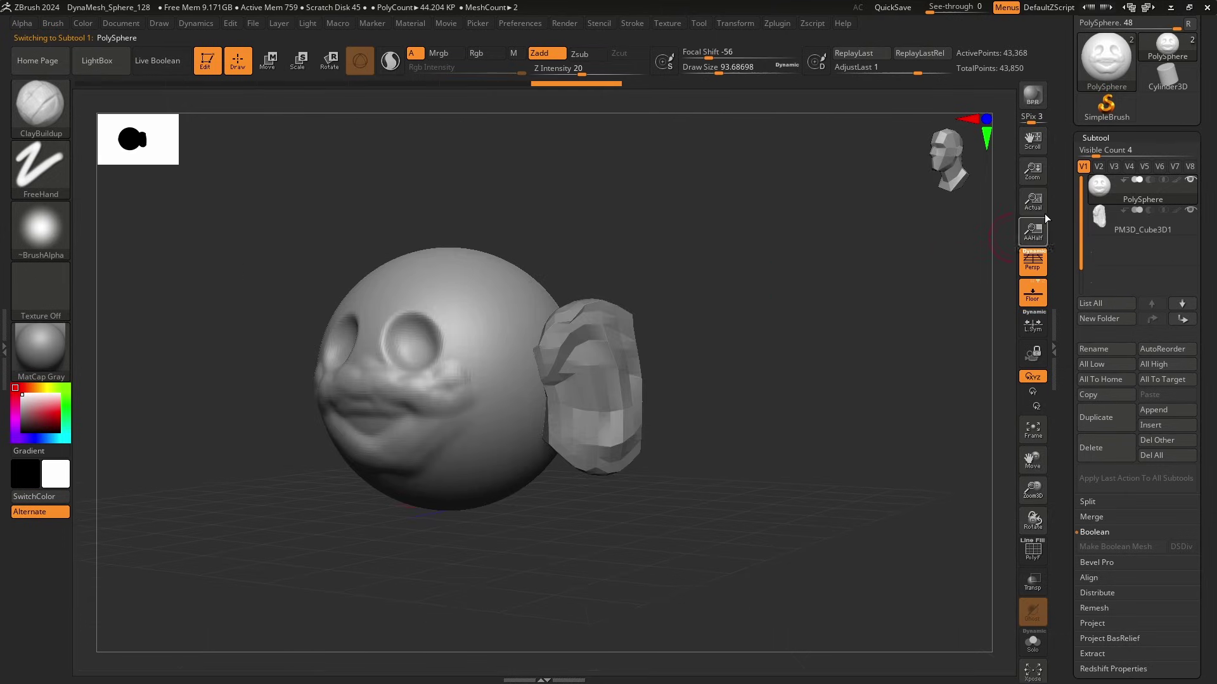
Save the tool as "big ear" in the Downloads folder.
left_click(1117, 144)
left_click_drag(1117, 144, 1146, 283)
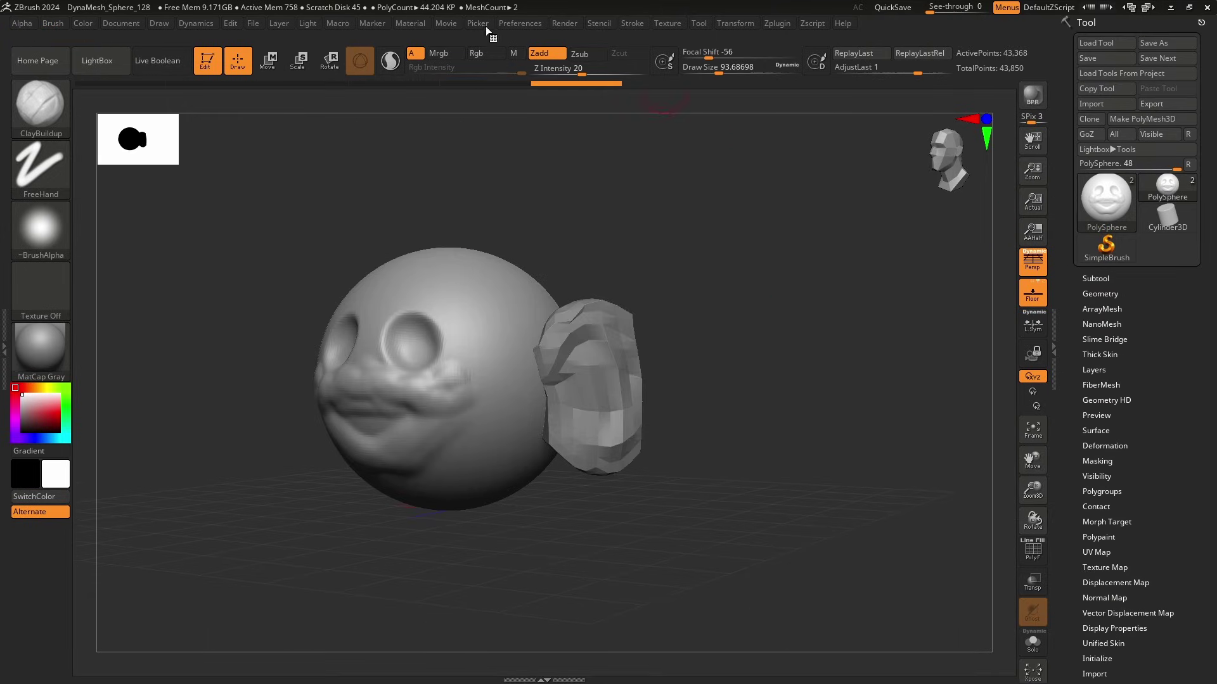
left_click(253, 22)
left_click(1164, 45)
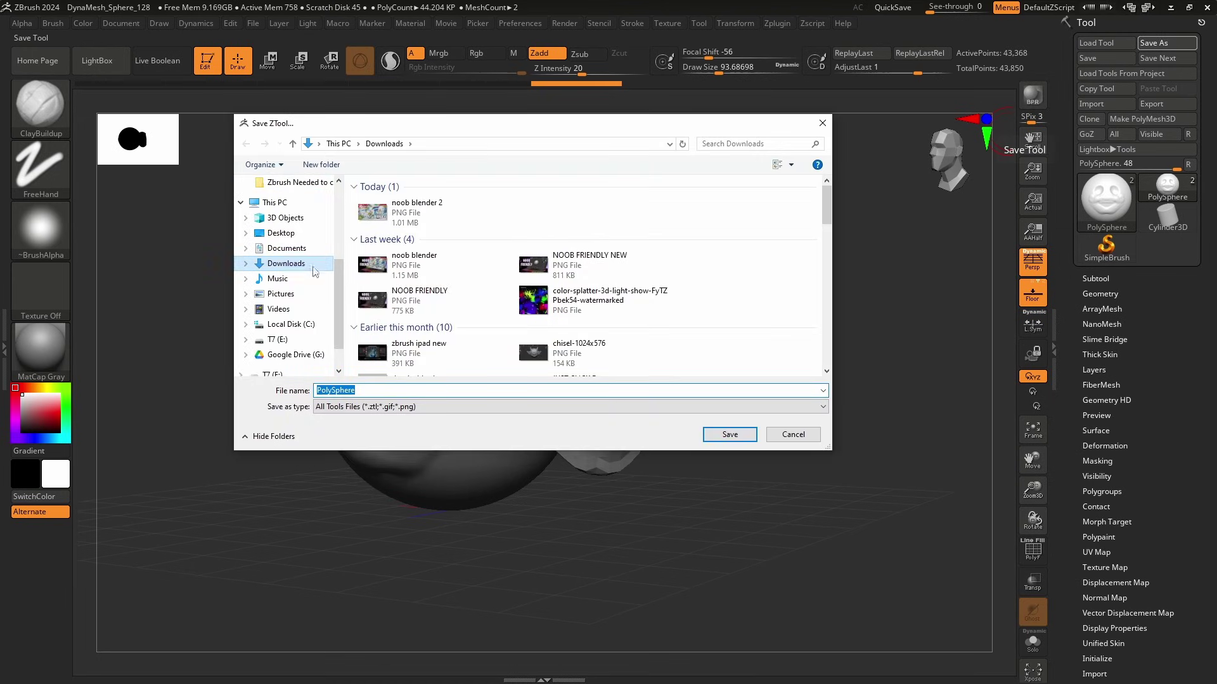
type("big ear")
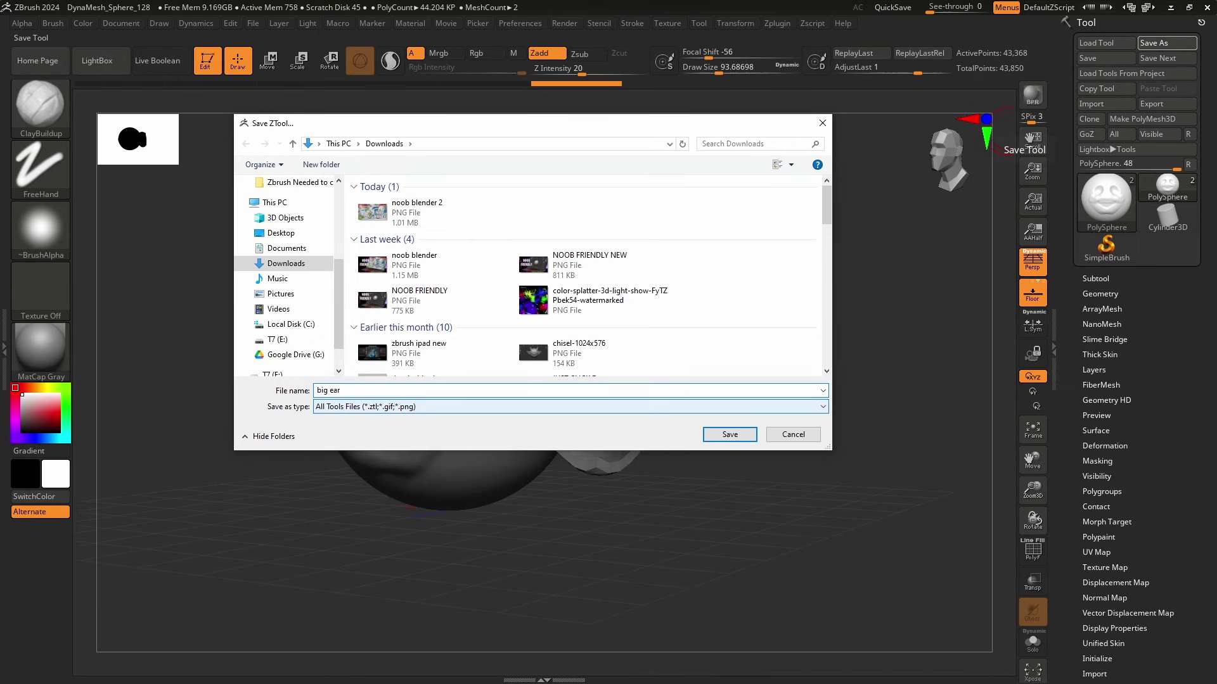
key("Return")
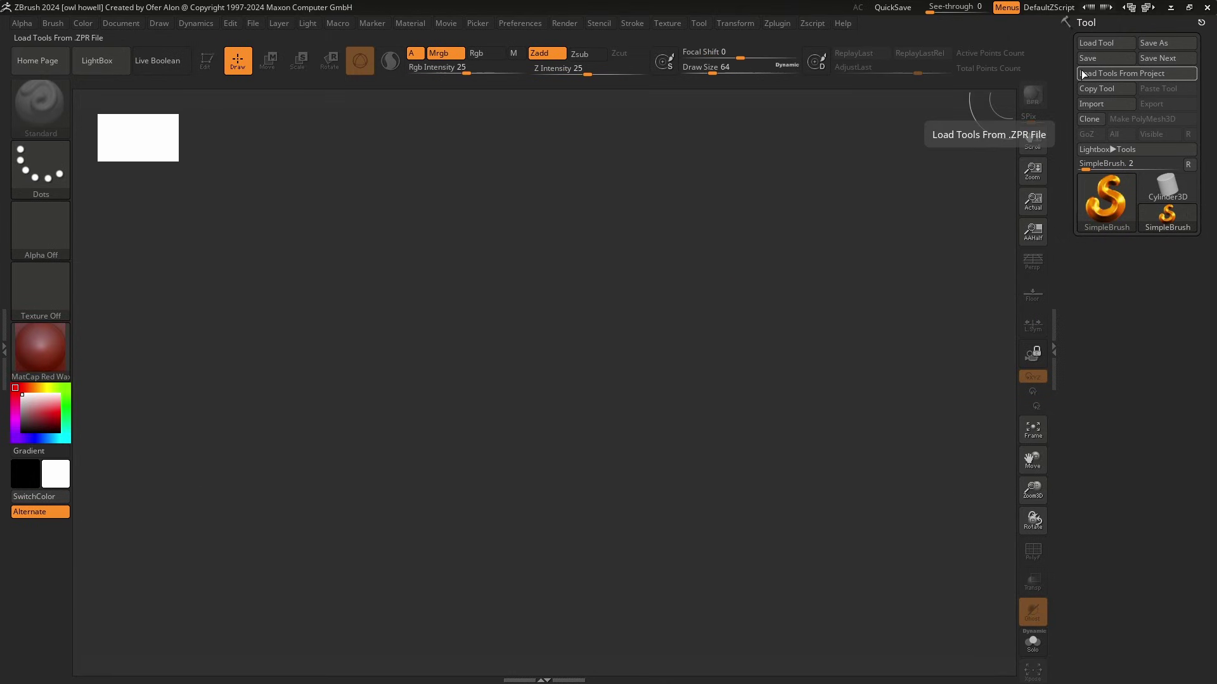
Load the "big ear" tool from the Downloads folder and draw it out on the empty canvas.
left_click(1097, 43)
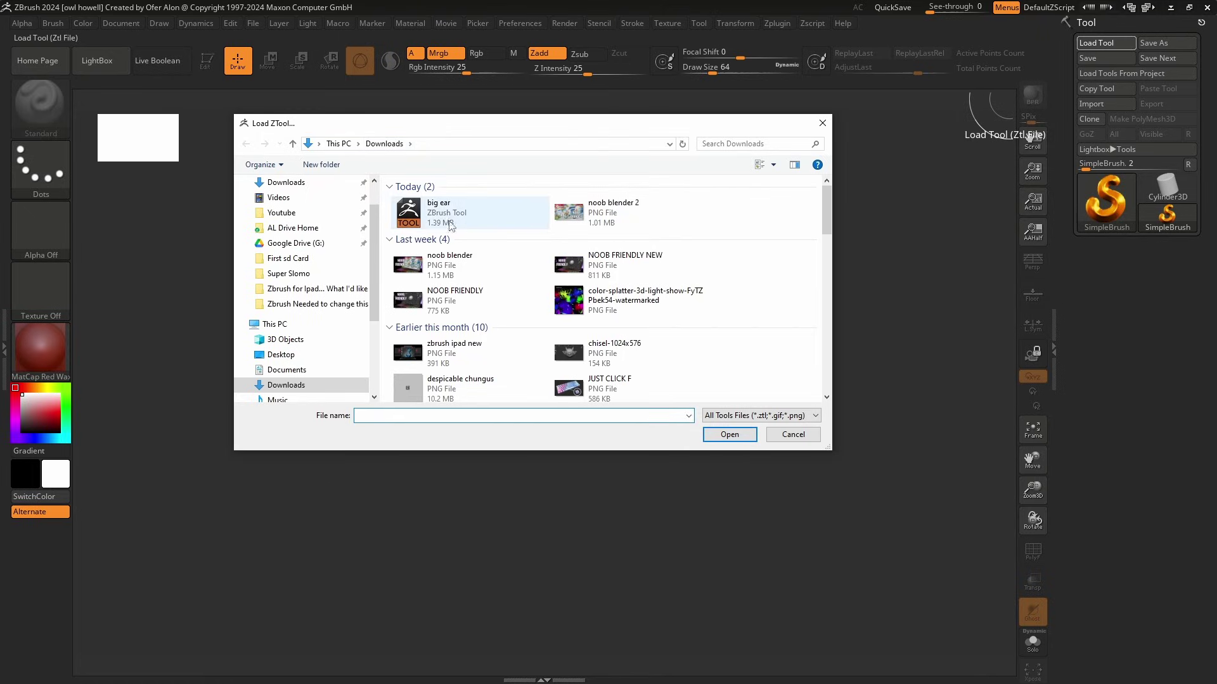
left_click(428, 215)
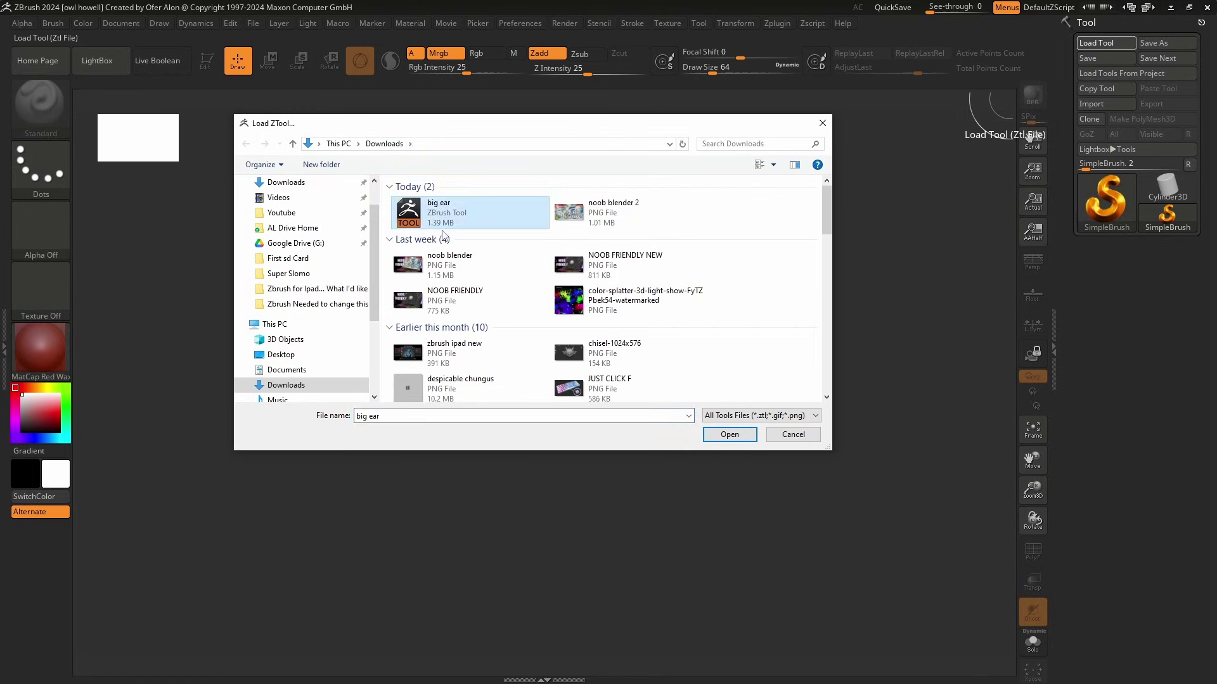
left_click(725, 435)
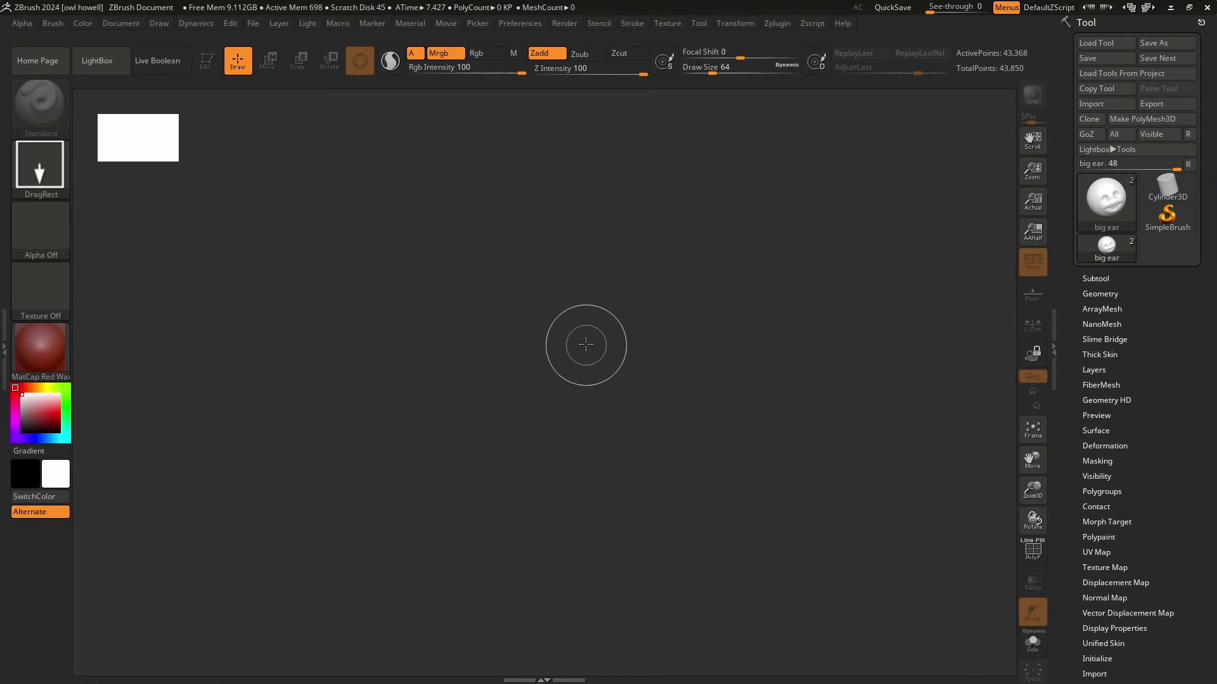
left_click_drag(538, 287, 529, 429)
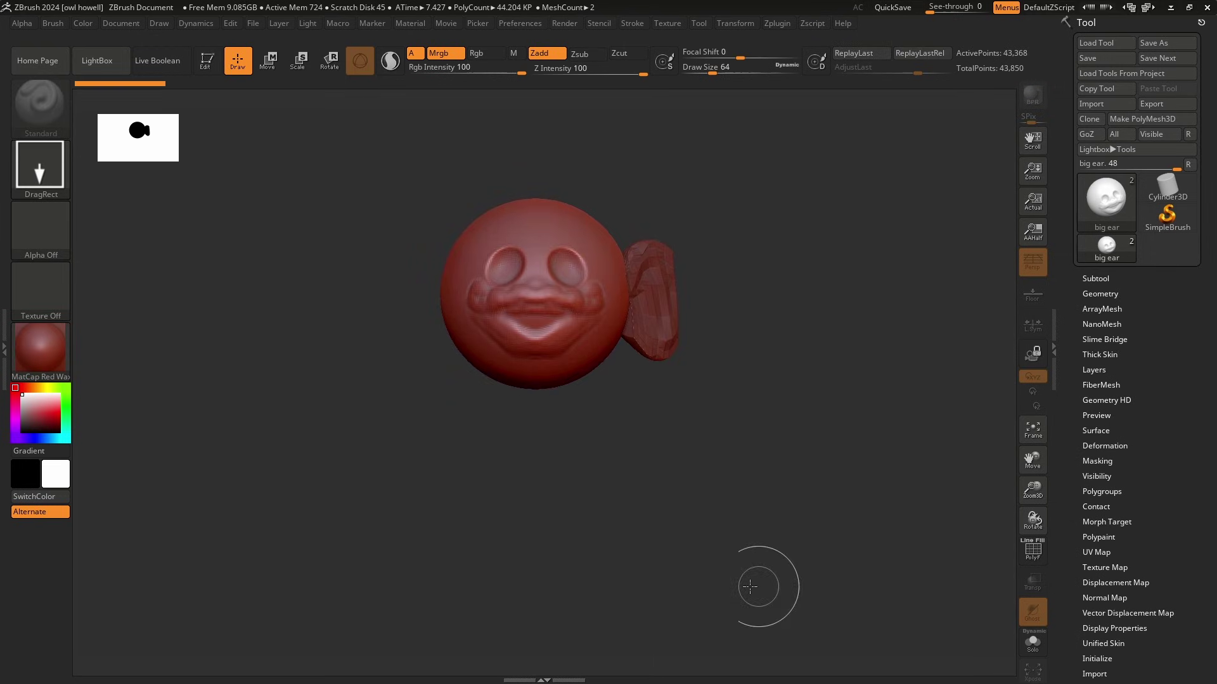
Draw many overlapping copies of the head across the canvas at various sizes and angles.
left_click_drag(326, 248, 352, 334)
left_click_drag(409, 242, 448, 339)
left_click_drag(551, 268, 574, 370)
left_click_drag(624, 291, 617, 411)
left_click_drag(733, 284, 755, 379)
left_click_drag(840, 351, 803, 456)
left_click_drag(798, 363, 697, 412)
left_click_drag(677, 355, 649, 415)
left_click_drag(618, 337, 569, 393)
mouse_move(521, 339)
left_mouse_down()
mouse_move(474, 377)
mouse_move(440, 443)
left_mouse_up()
left_click_drag(527, 424, 554, 500)
mouse_move(619, 423)
left_mouse_down()
mouse_move(627, 461)
mouse_move(646, 466)
left_mouse_up()
left_click_drag(675, 405, 692, 458)
left_click_drag(751, 383, 810, 414)
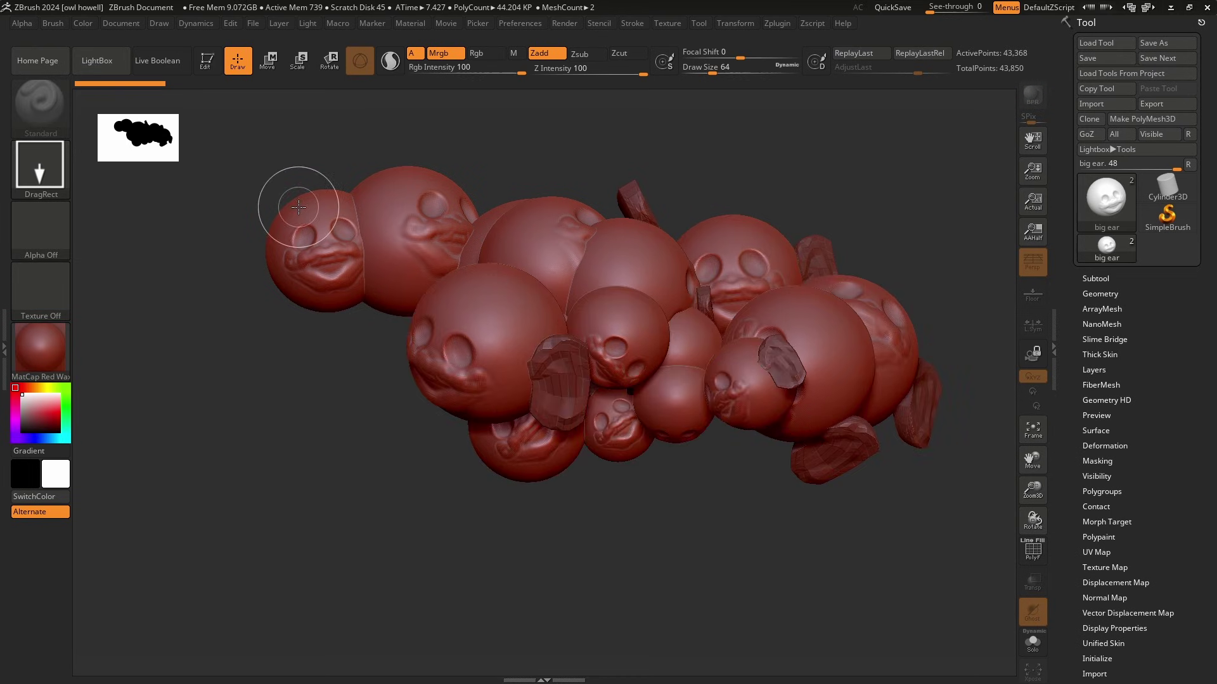
Turn on Edit mode for the last drawn head and try to undo the extra copies on the canvas.
left_click(206, 60)
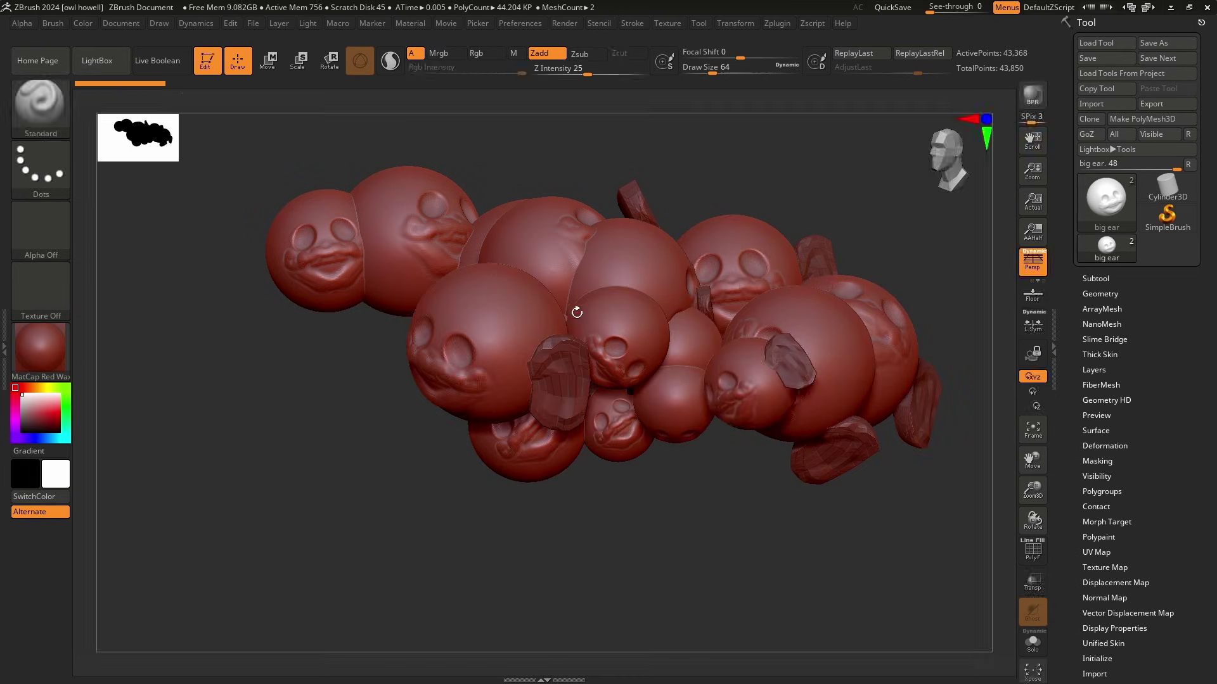
left_click_drag(575, 306, 665, 330)
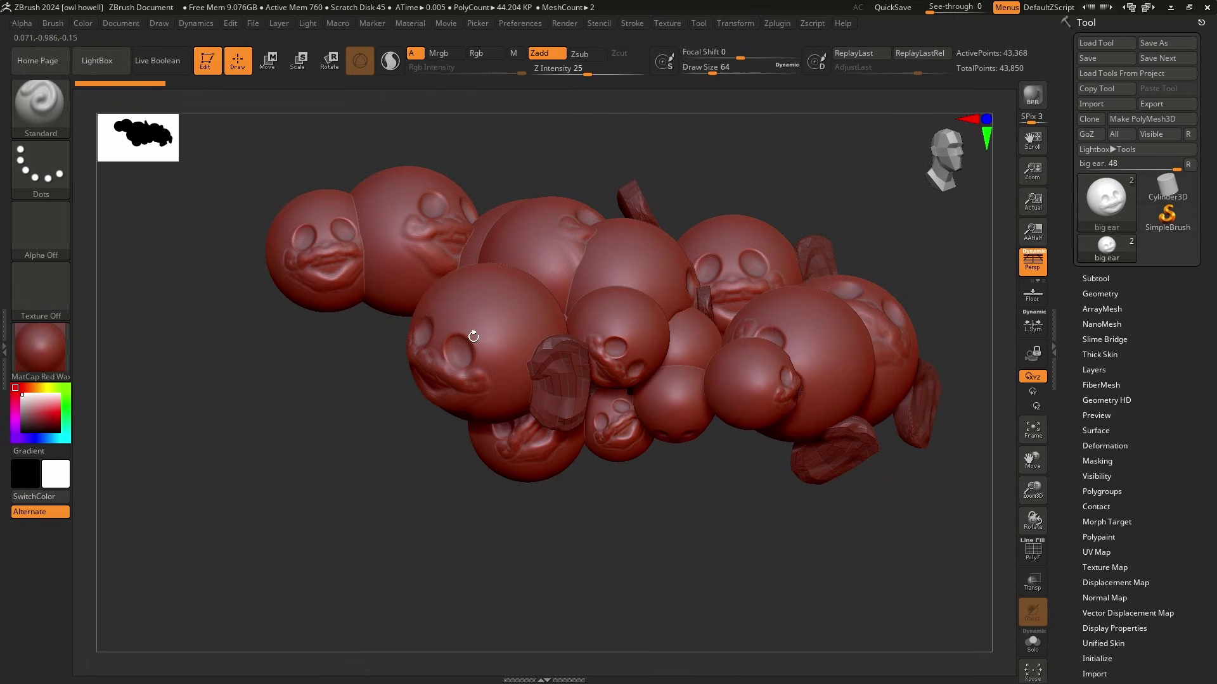
key("ctrl+z")
key("ctrl+z")
key("ctrl+z")
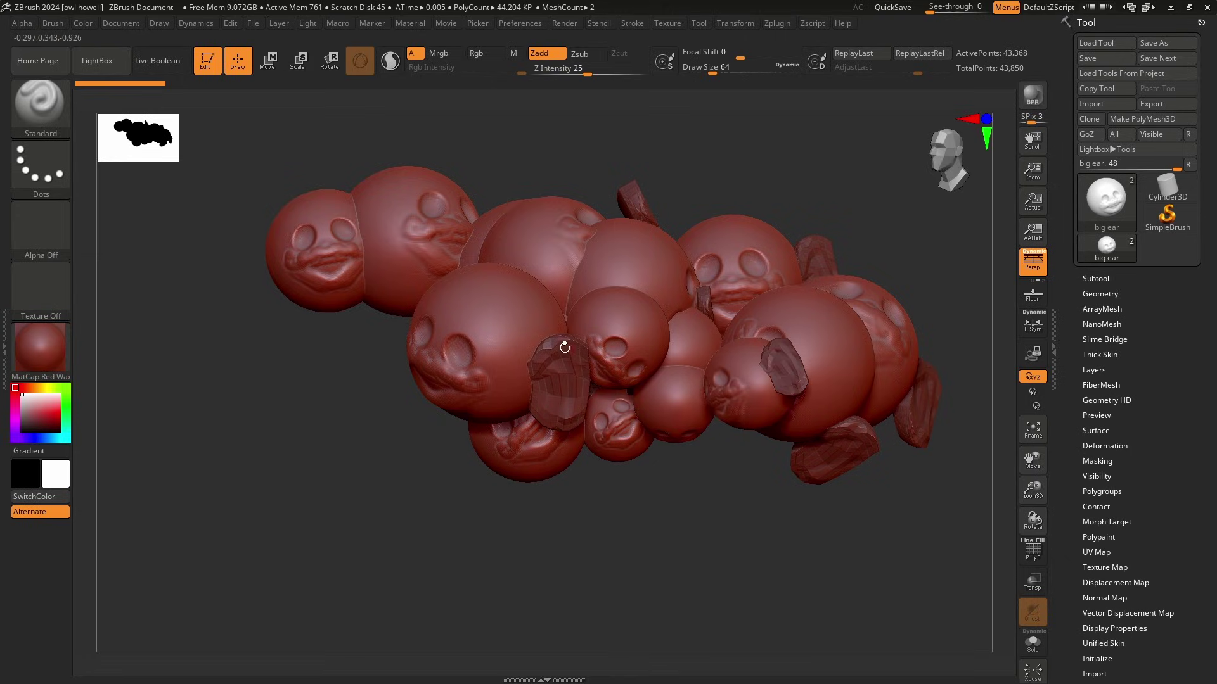
Create a new document without saving the changes to the current one.
left_click(120, 23)
left_click(167, 182)
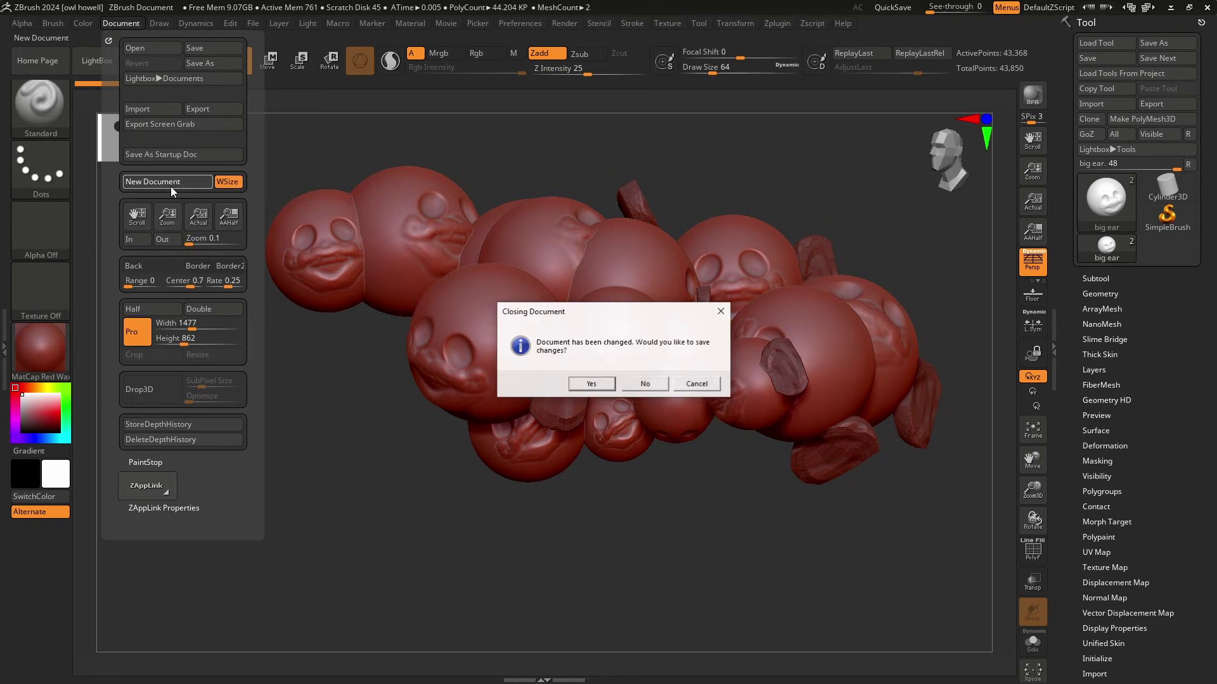
left_click(645, 384)
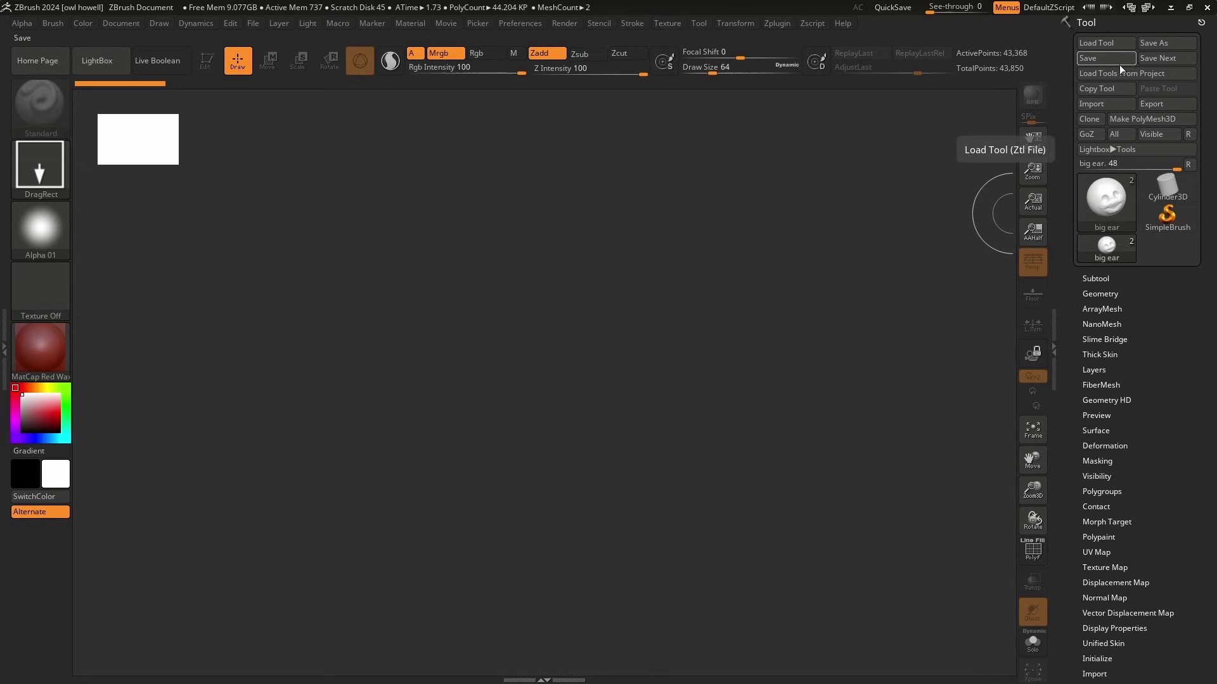
Draw one large copy of the "big ear" tool on the empty canvas and turn on Edit mode for it.
mouse_move(1115, 215)
mouse_move(538, 352)
left_mouse_down()
mouse_move(525, 516)
mouse_move(673, 502)
mouse_move(628, 226)
mouse_move(742, 274)
mouse_move(610, 502)
mouse_move(383, 562)
mouse_move(390, 538)
left_mouse_up()
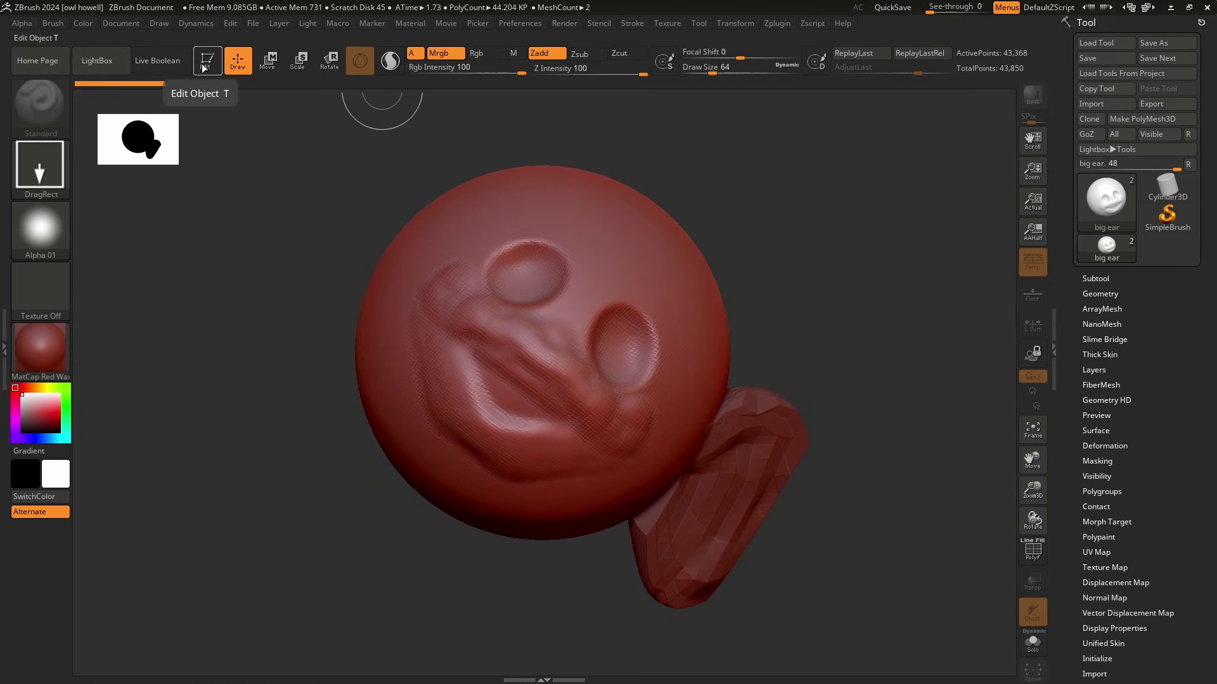
key("t")
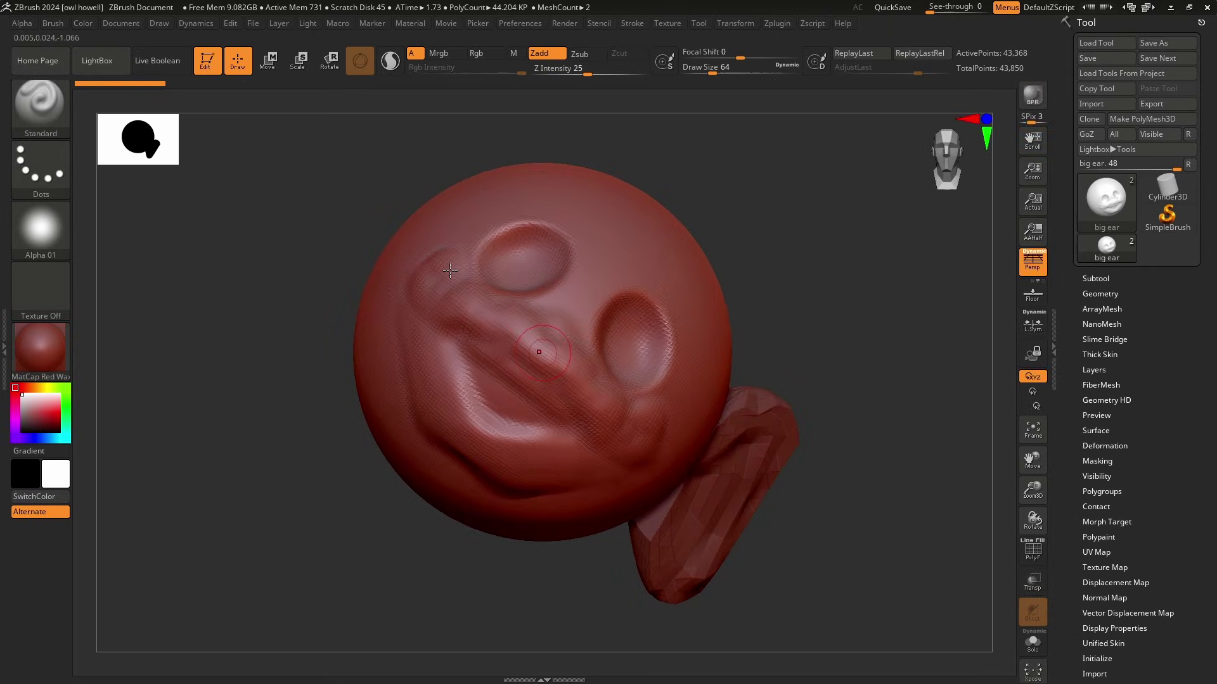
right_click_drag(755, 413, 767, 331, "ctrl")
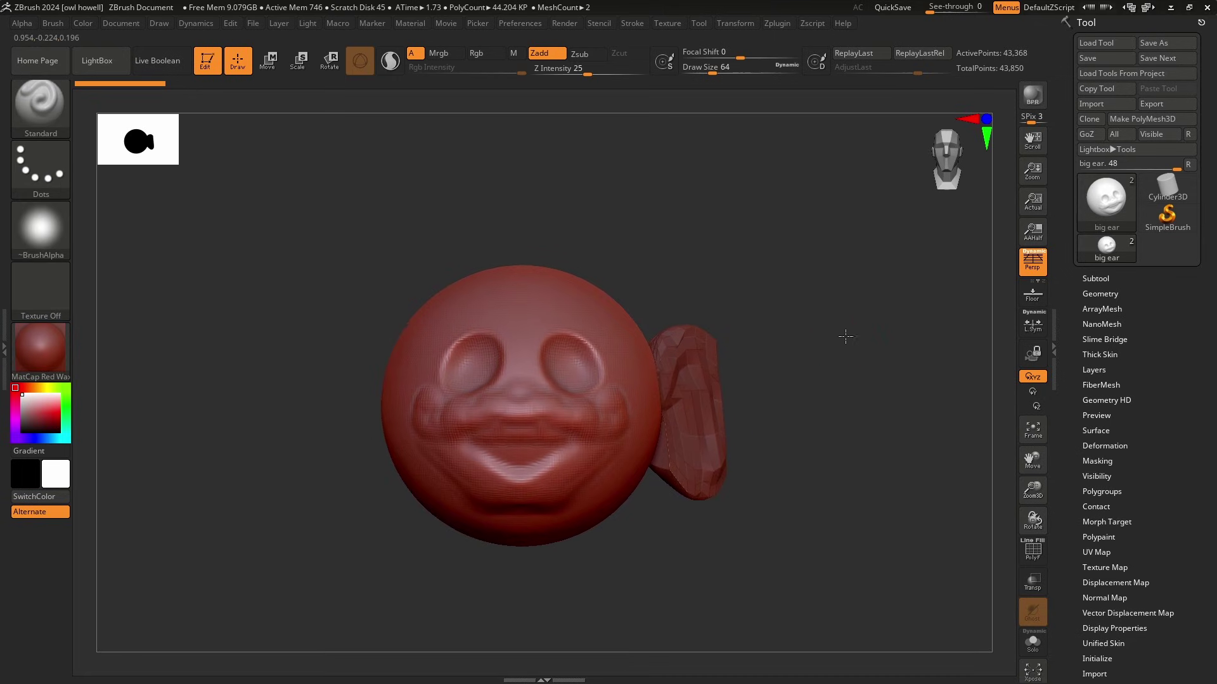